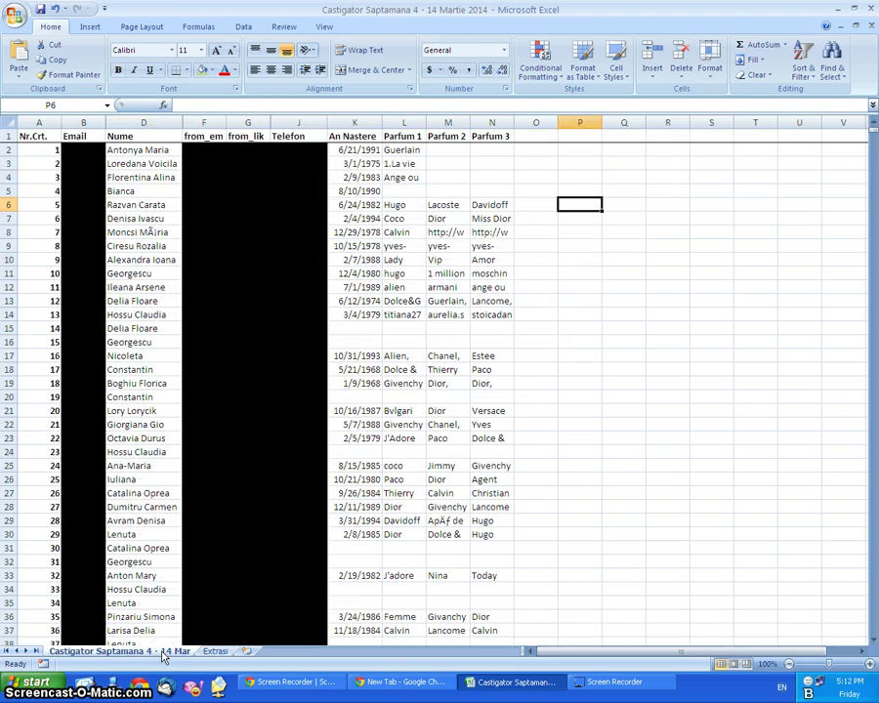
Step: Check the last entry number in the Nr.Crt. column of the participant list
click(39, 121)
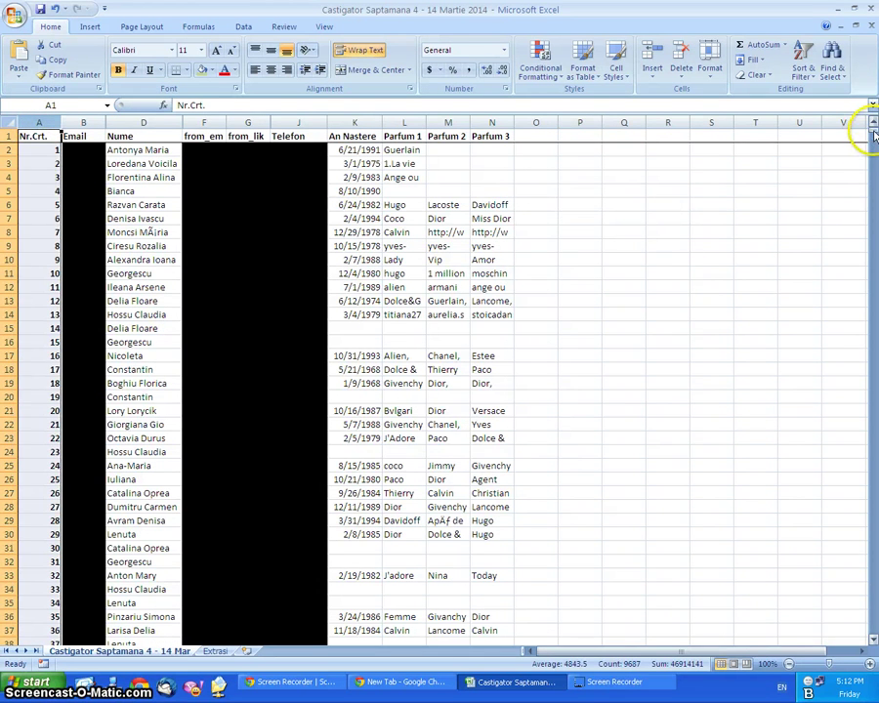
drag(872, 130, 872, 630)
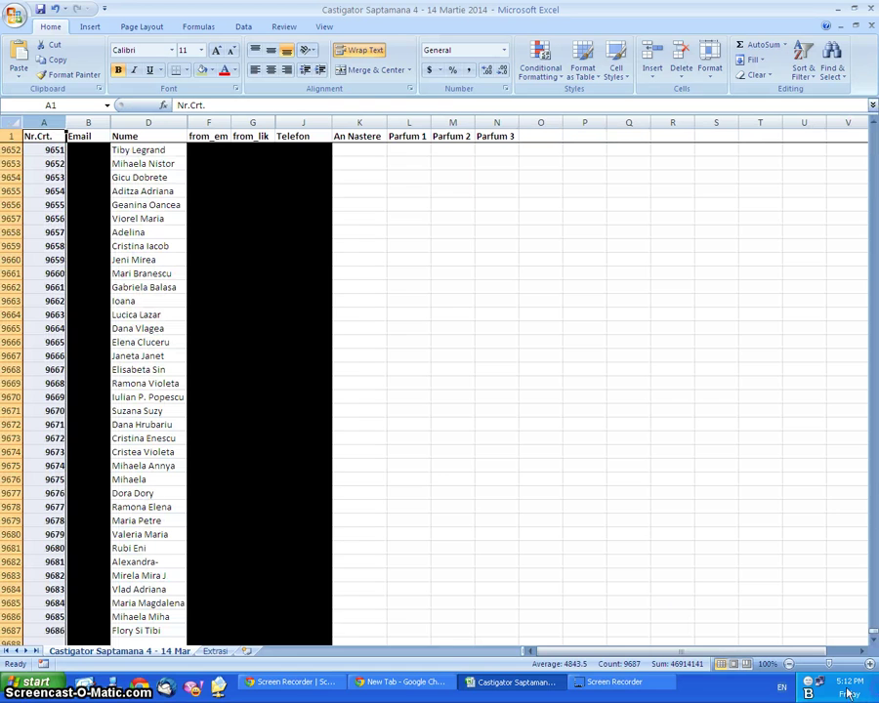
click(54, 631)
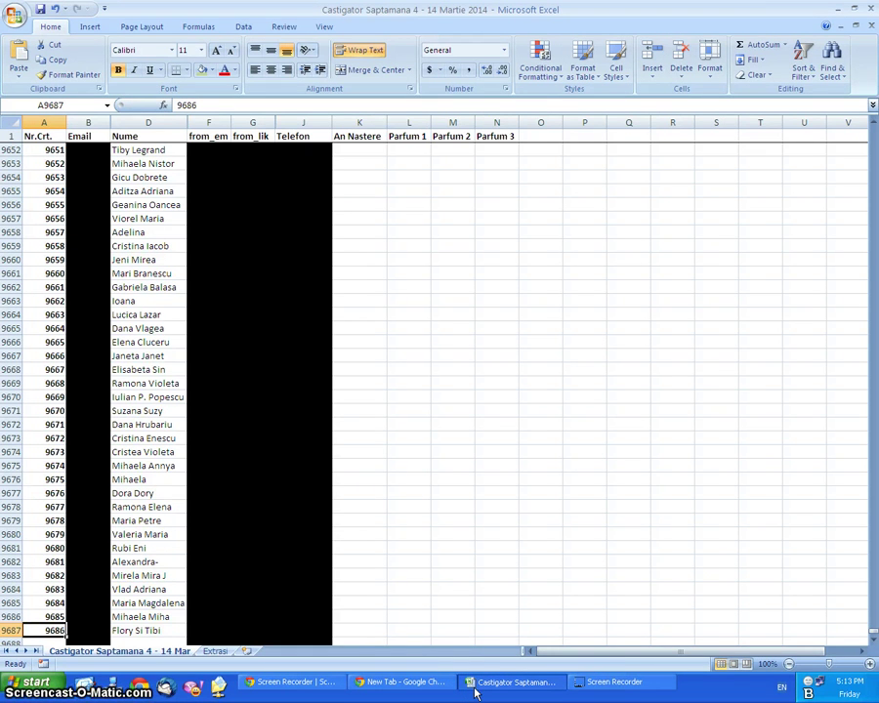
Step: Switch to RANDOM.ORG in Chrome and generate a random number between 1 and 9686
click(415, 683)
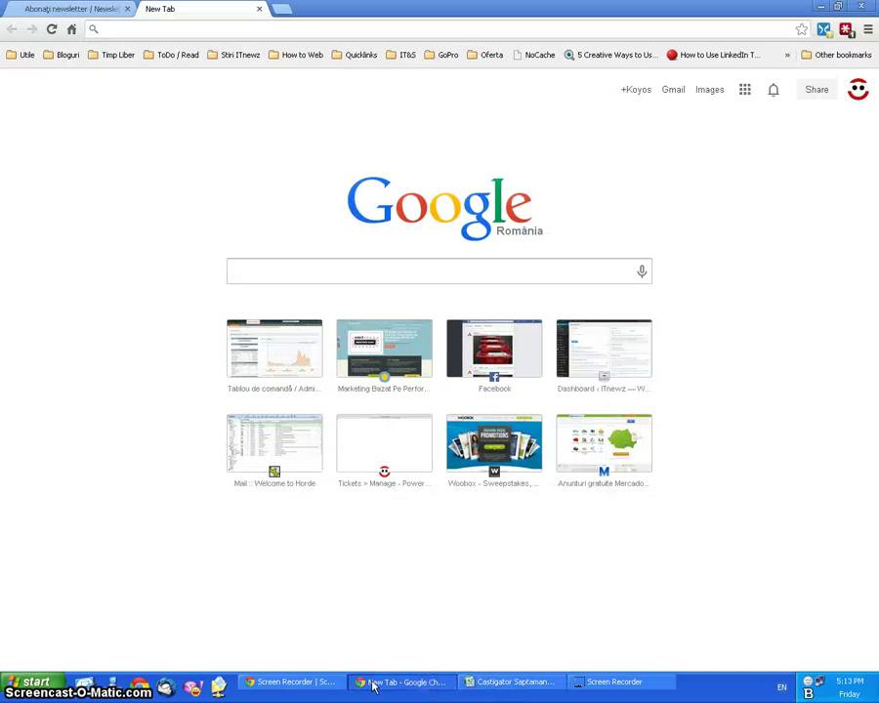
click(325, 687)
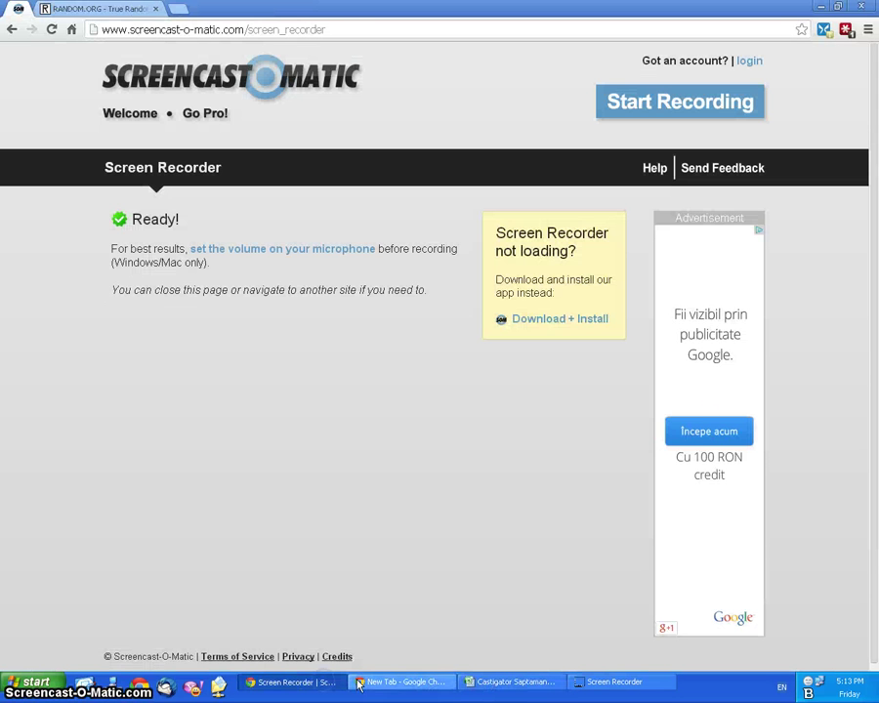
click(117, 10)
click(655, 252)
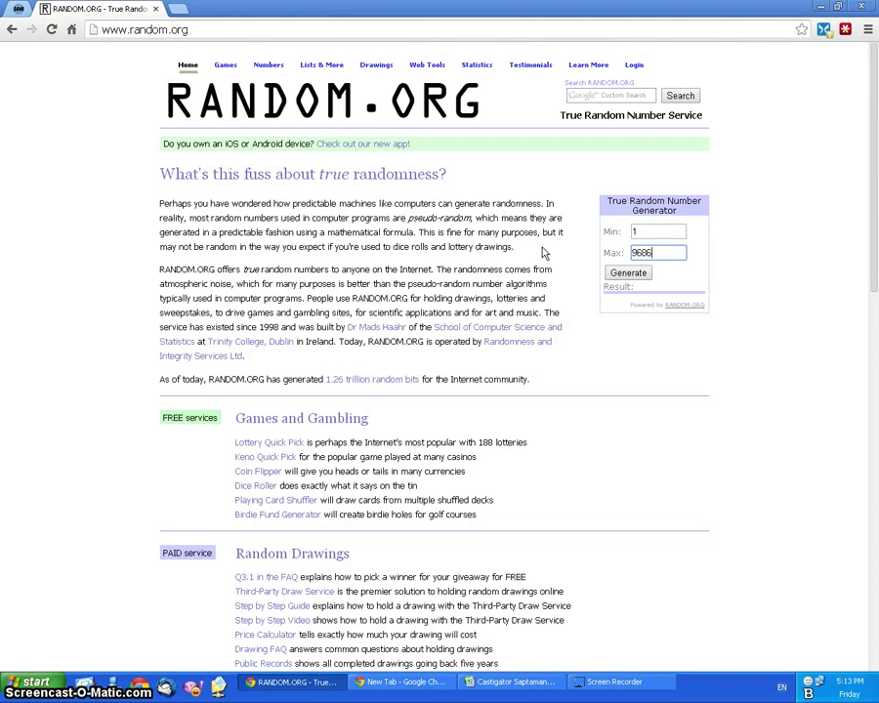
click(628, 273)
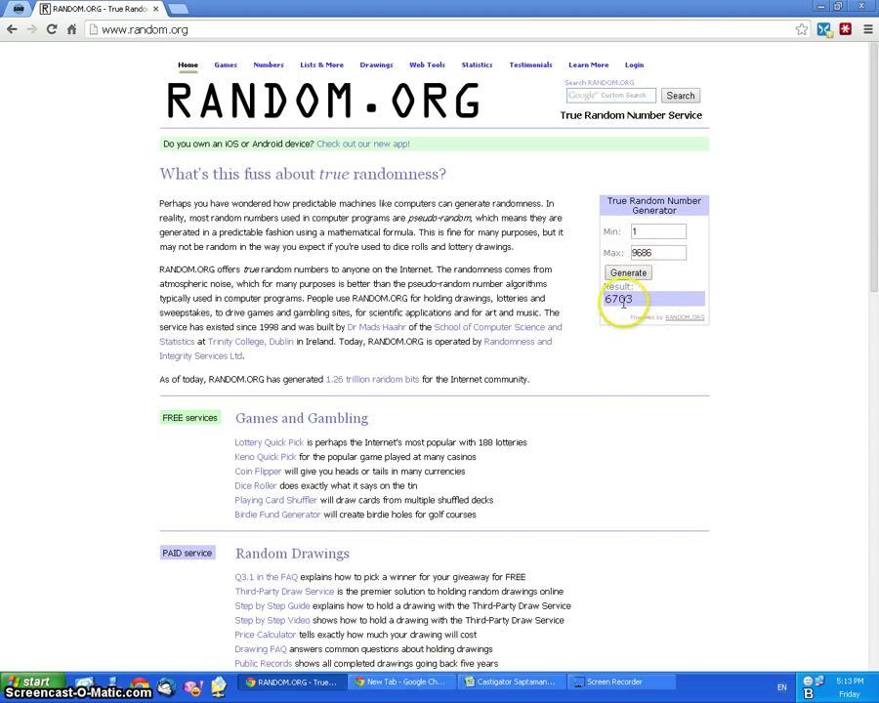
Step: Return to the Excel workbook and enter the drawn number 6703 in cell B4 of the Extrasi sheet
click(544, 686)
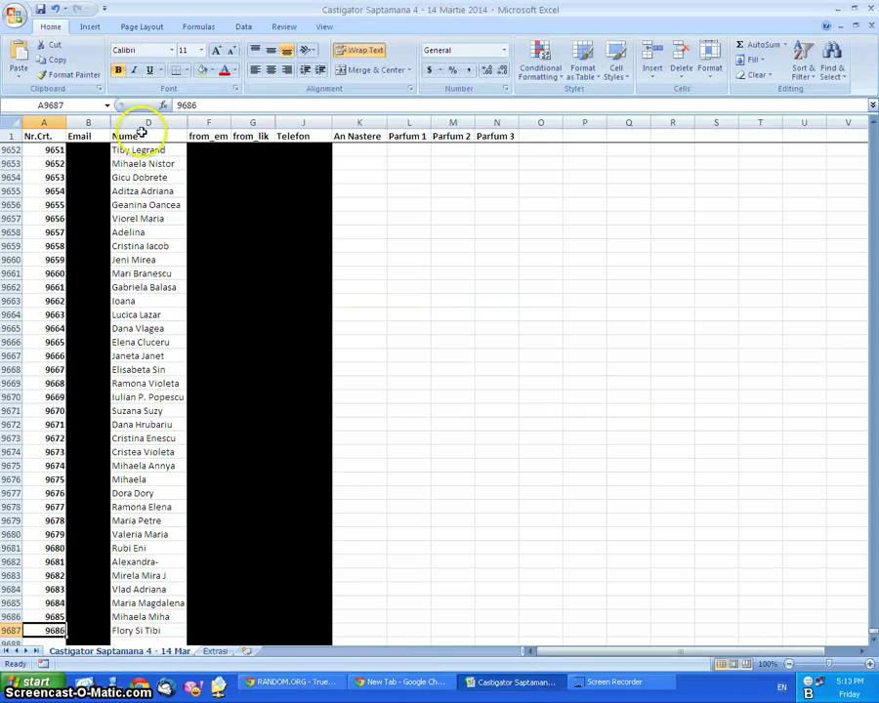
click(217, 653)
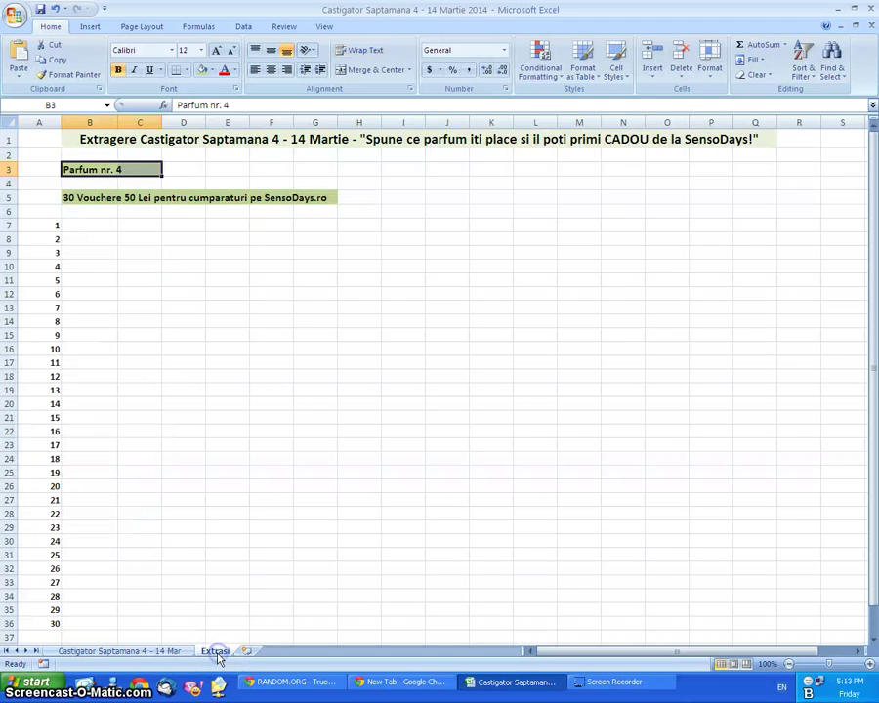
click(48, 184)
click(113, 182)
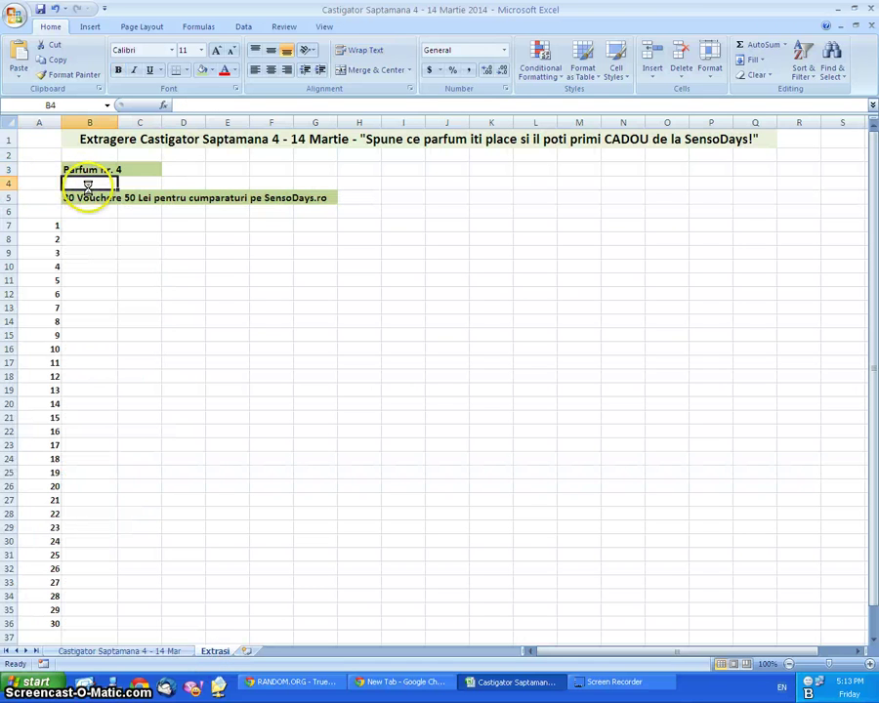
text(6703)
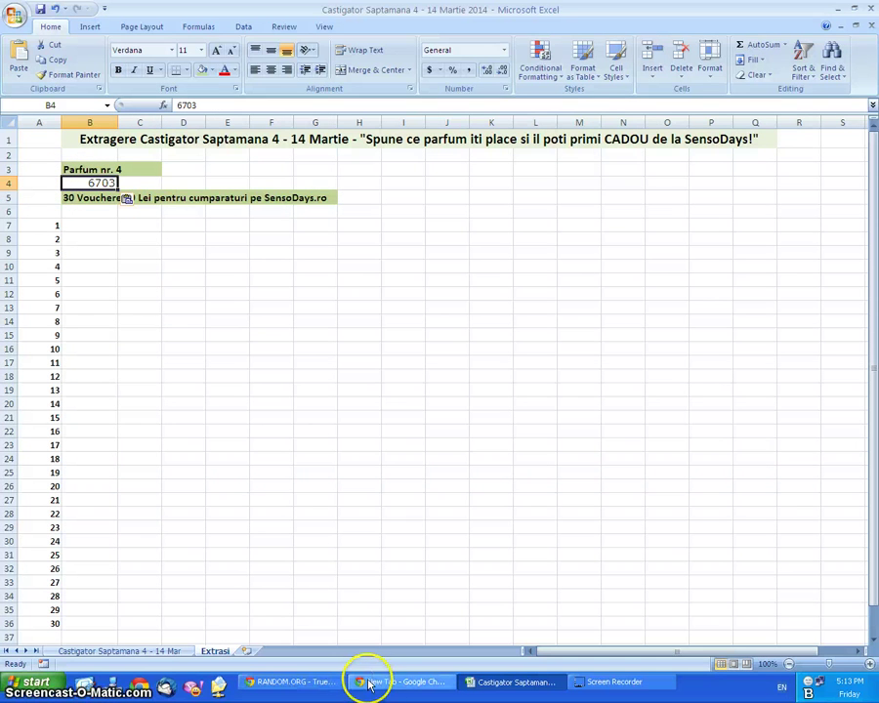
Step: Find entry 6703 in the participant list and copy its record from Email through Parfum 3
click(167, 652)
click(873, 466)
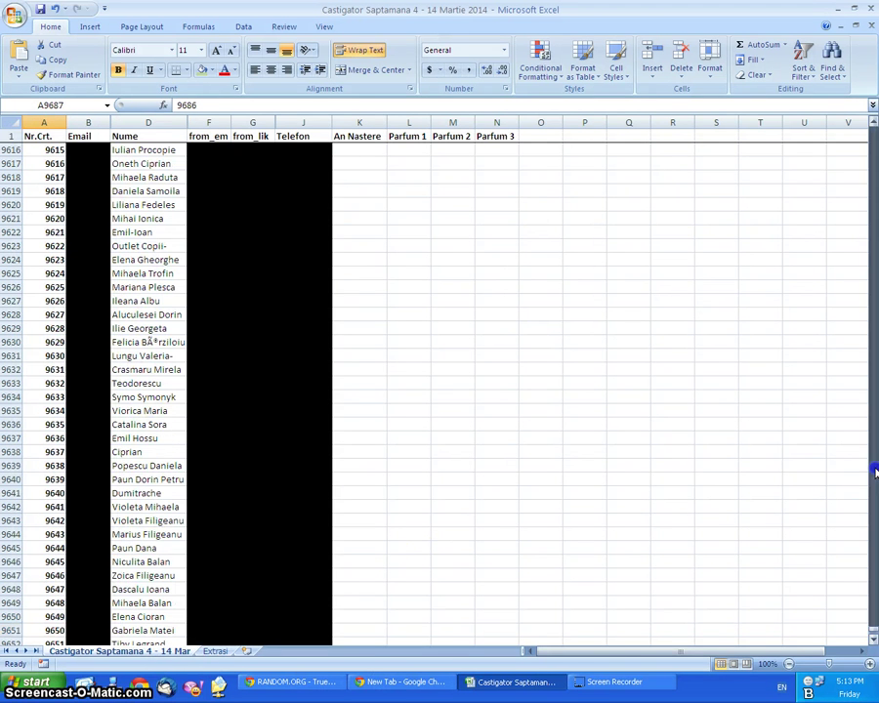
drag(875, 613, 875, 480)
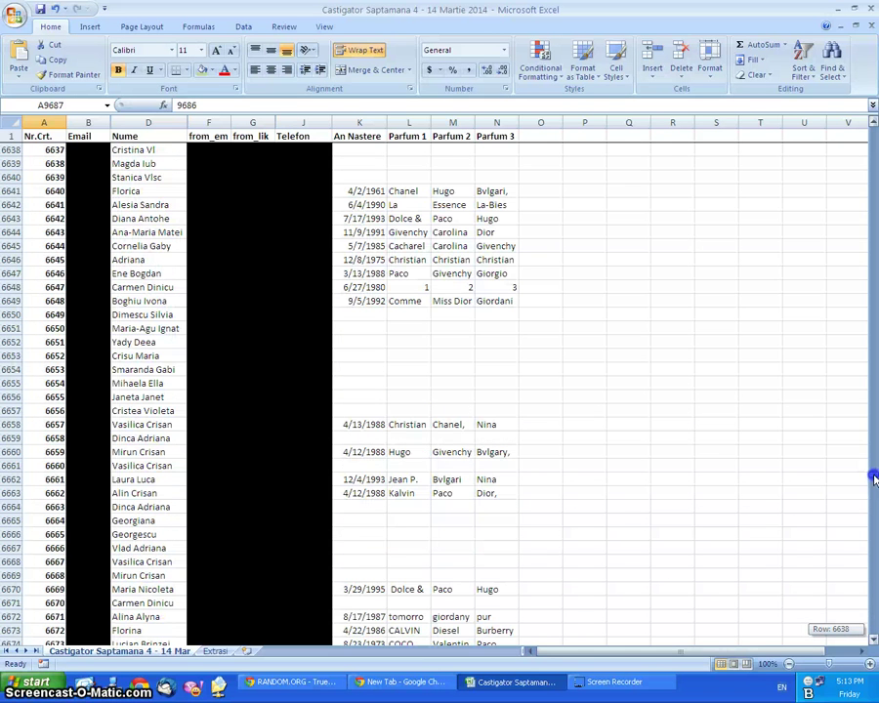
click(876, 559)
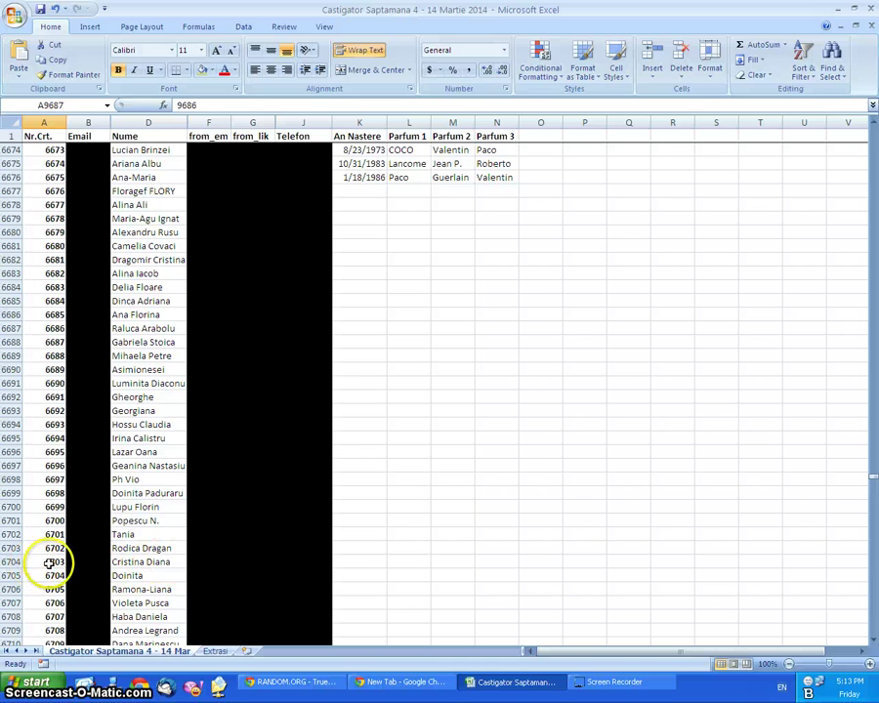
drag(86, 562, 494, 567)
key(ctrl+c)
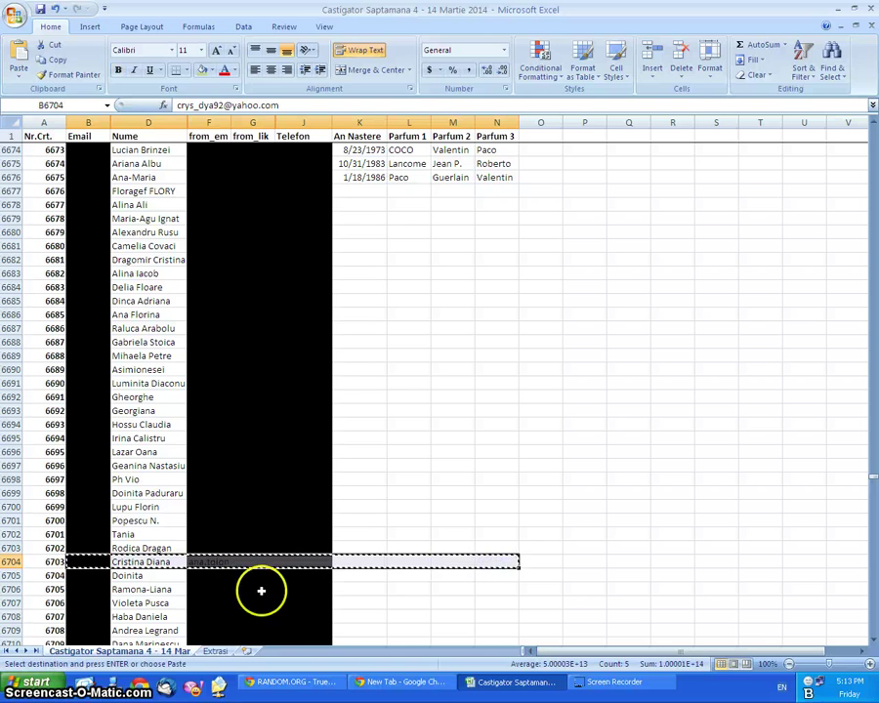
click(377, 601)
Step: Paste the copied participant record into the Extrasi sheet beside the drawn number, starting at cell C4
click(216, 650)
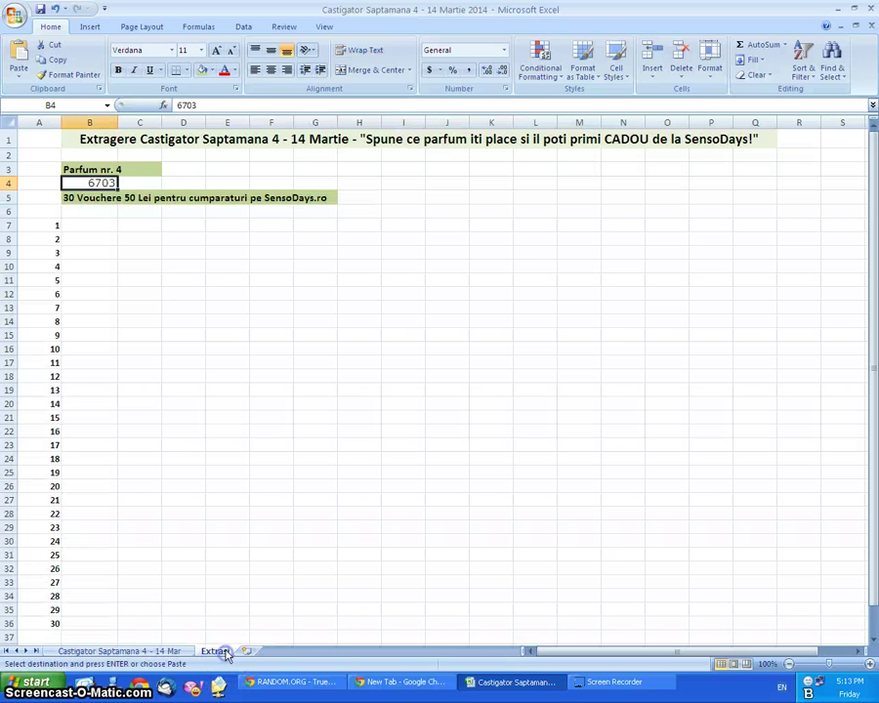
click(132, 184)
key(ctrl+v)
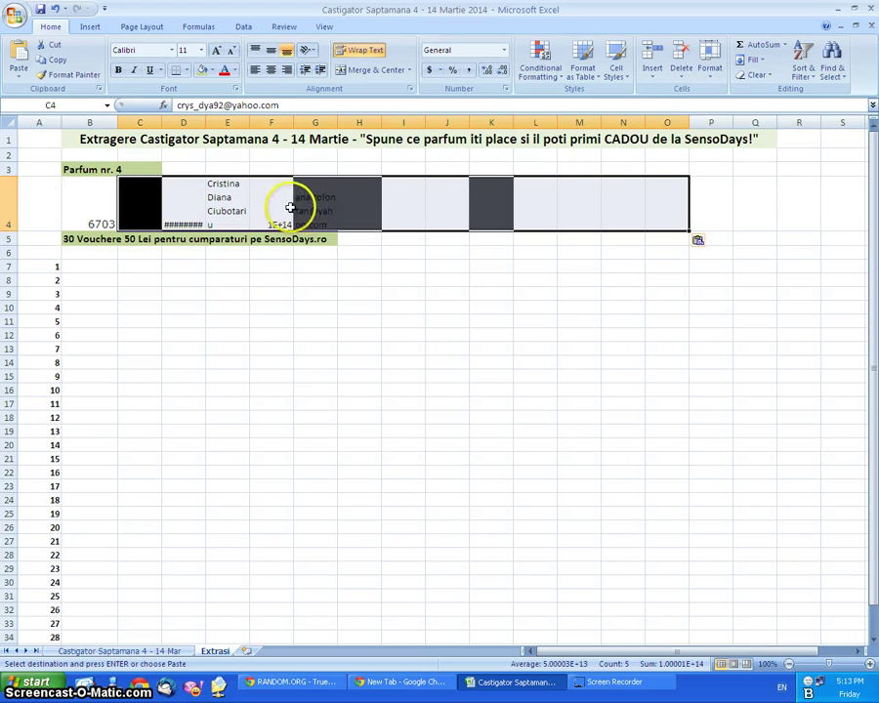
click(402, 206)
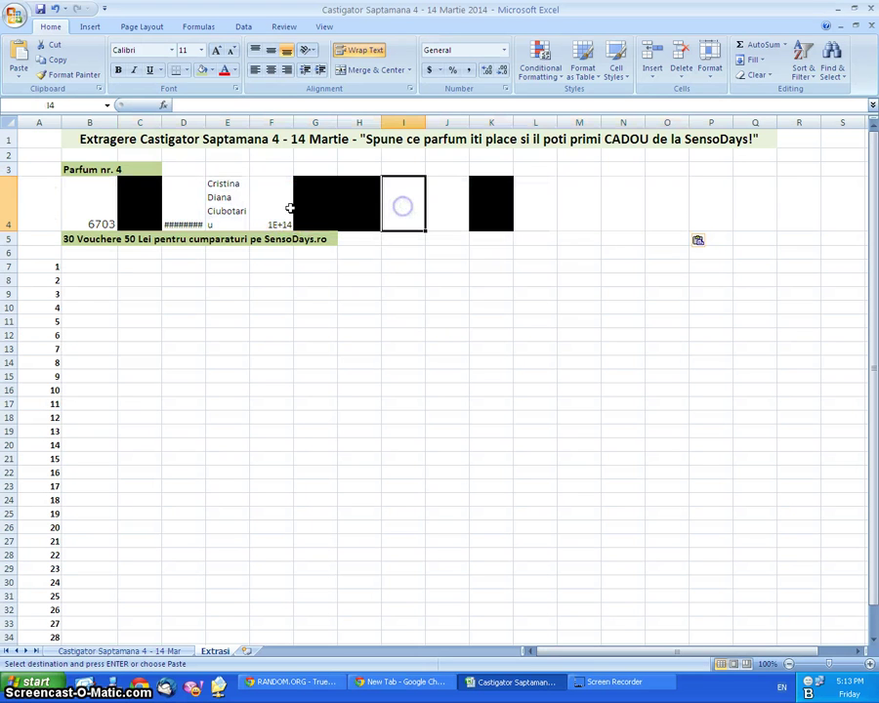
Step: Widen column E to fit the winner's full name on one line and set row 4's height to 15
click(227, 209)
drag(247, 121, 295, 121)
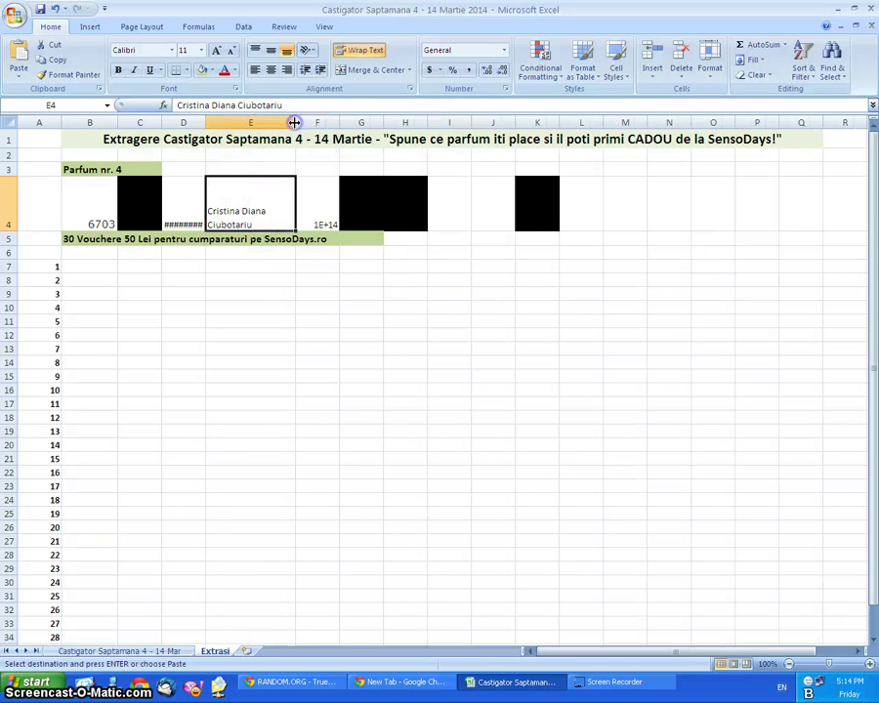
click(9, 200)
right_click(9, 197)
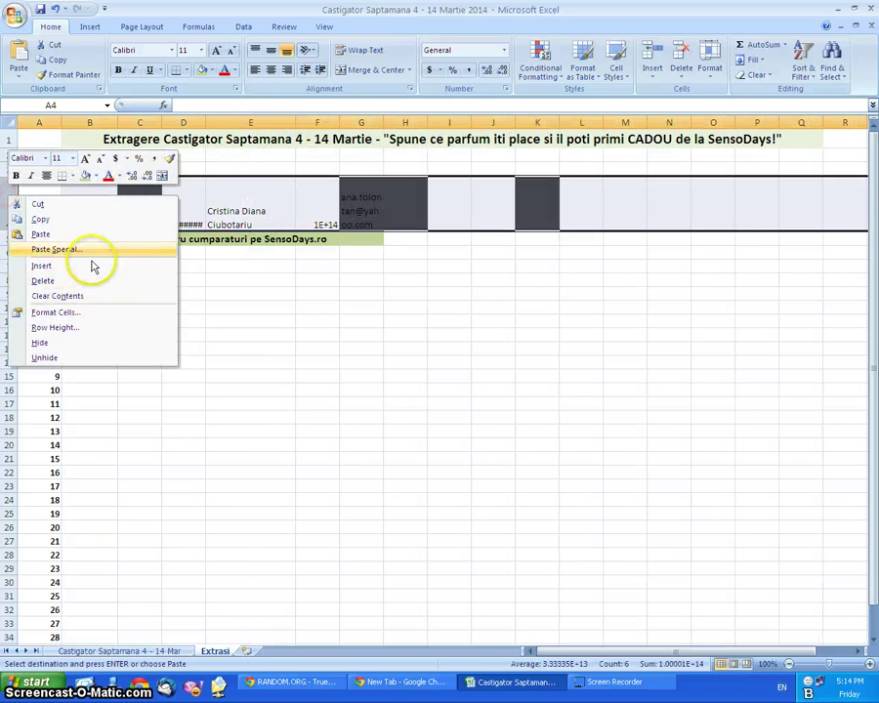
click(54, 328)
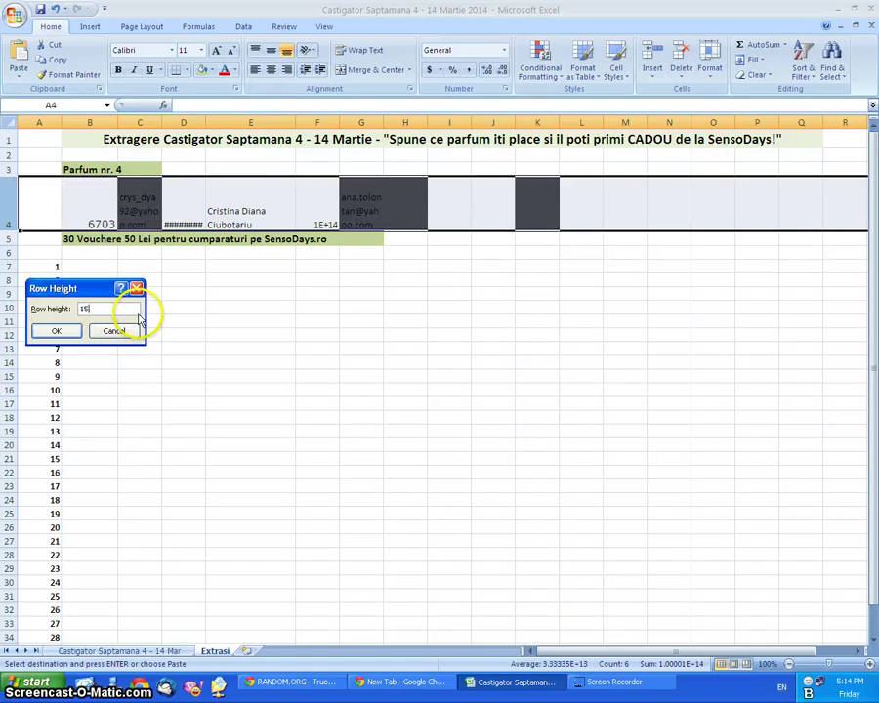
key(Return)
click(264, 182)
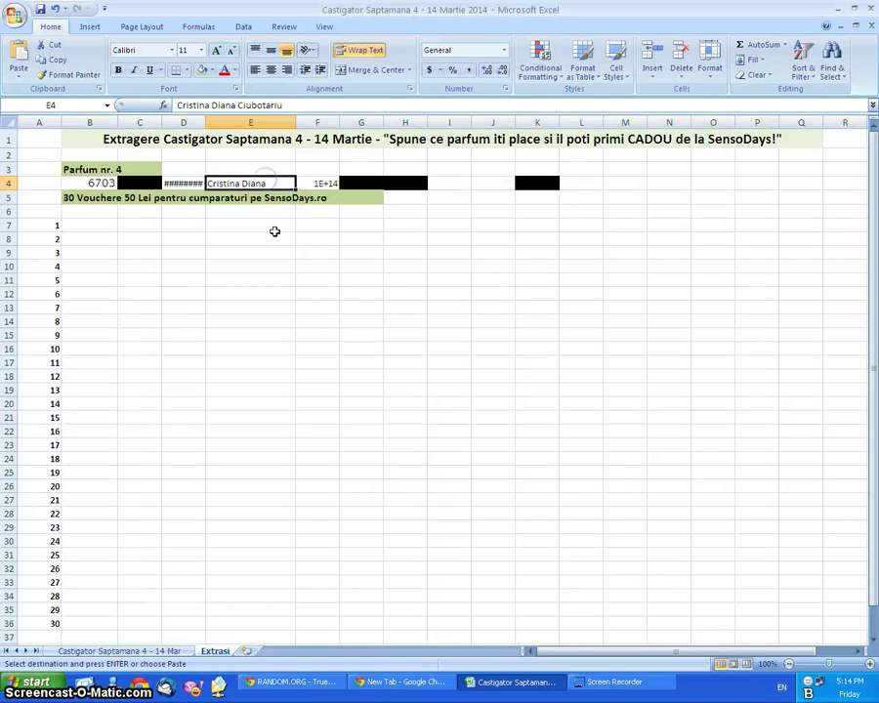
drag(296, 122, 321, 122)
Step: Review the 30 voucher slots on the Extrasi sheet and recheck the last entry number in the participant list
click(109, 224)
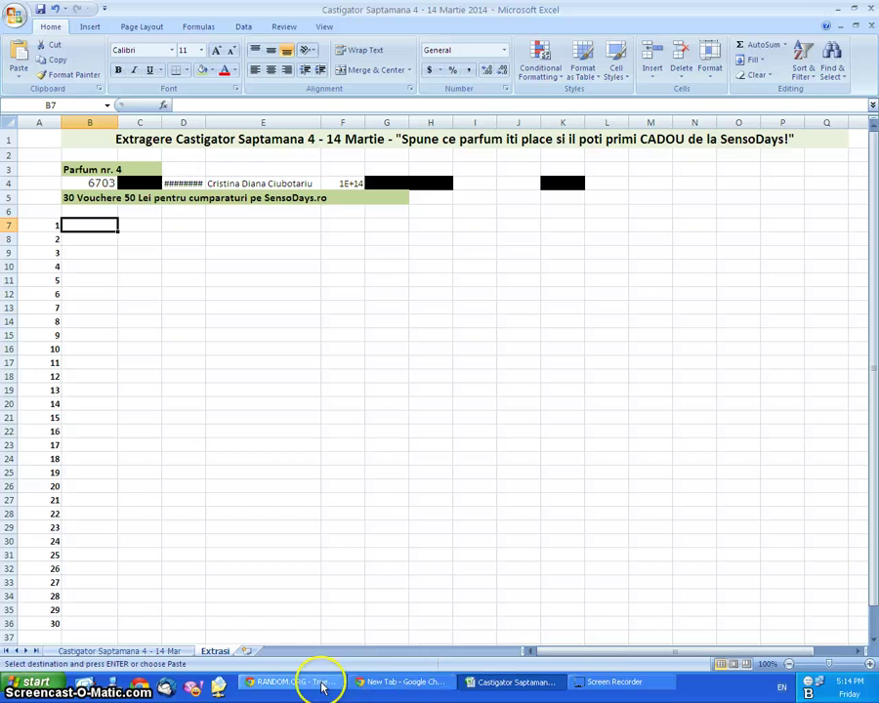
mouse_move(57, 226)
mouse_down()
mouse_move(48, 254)
mouse_move(55, 620)
mouse_move(56, 227)
mouse_up()
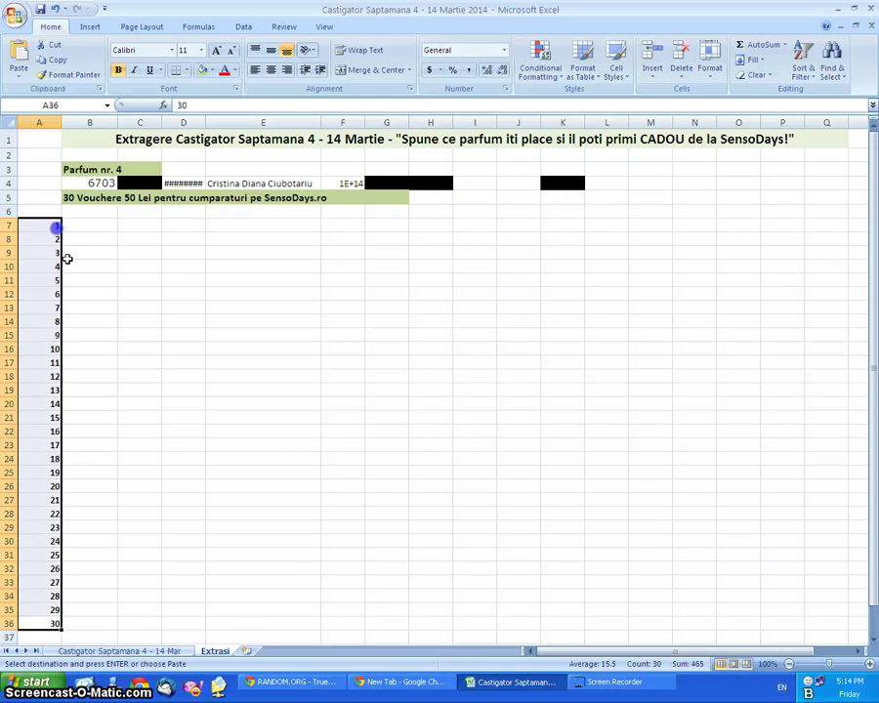
click(147, 651)
drag(863, 477, 866, 635)
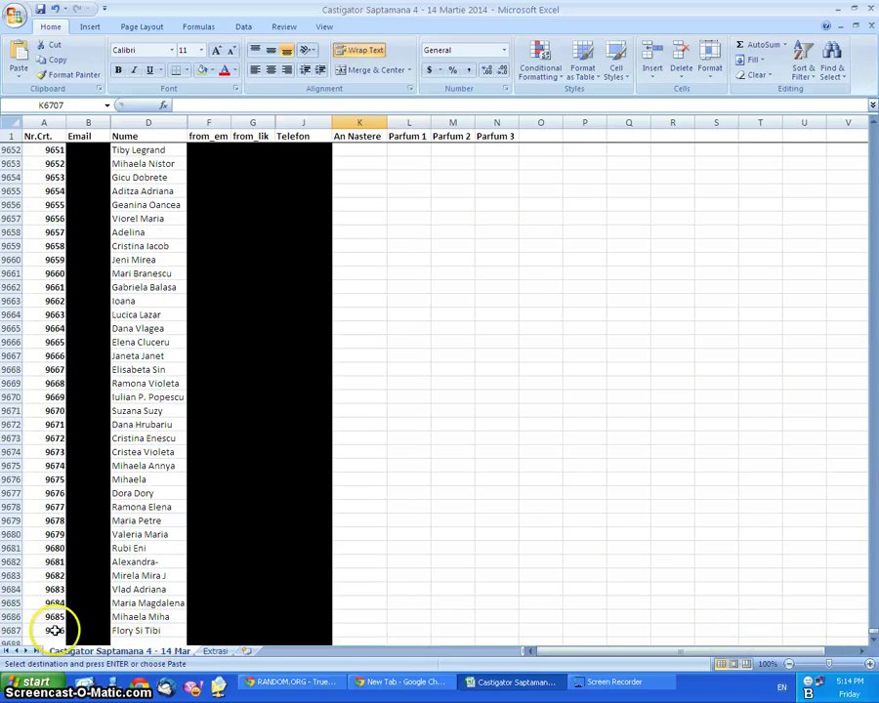
click(56, 631)
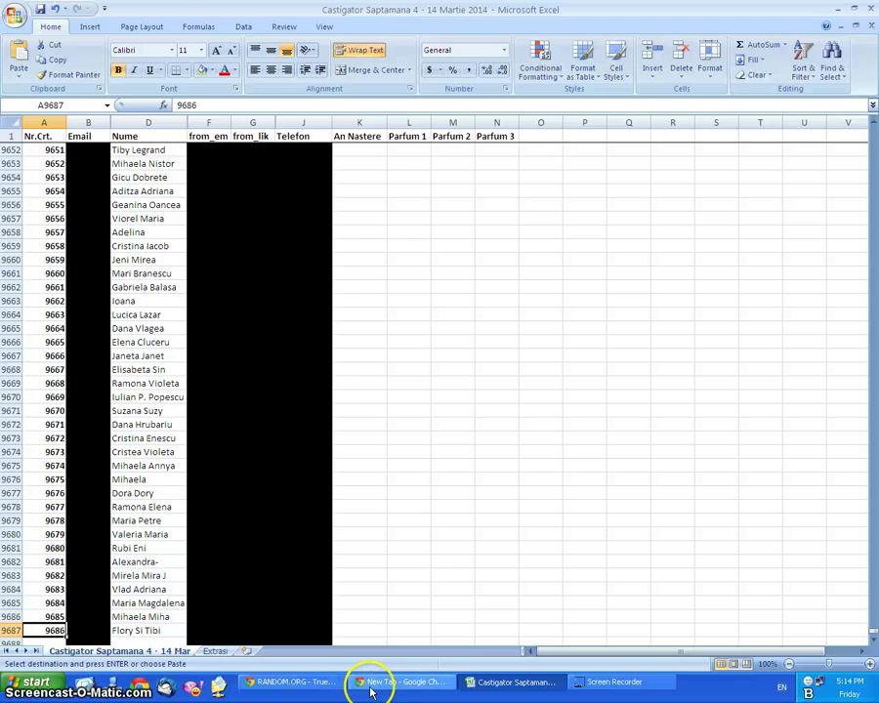
Step: Switch to RANDOM.ORG in Chrome and open its Integer Generator
click(291, 682)
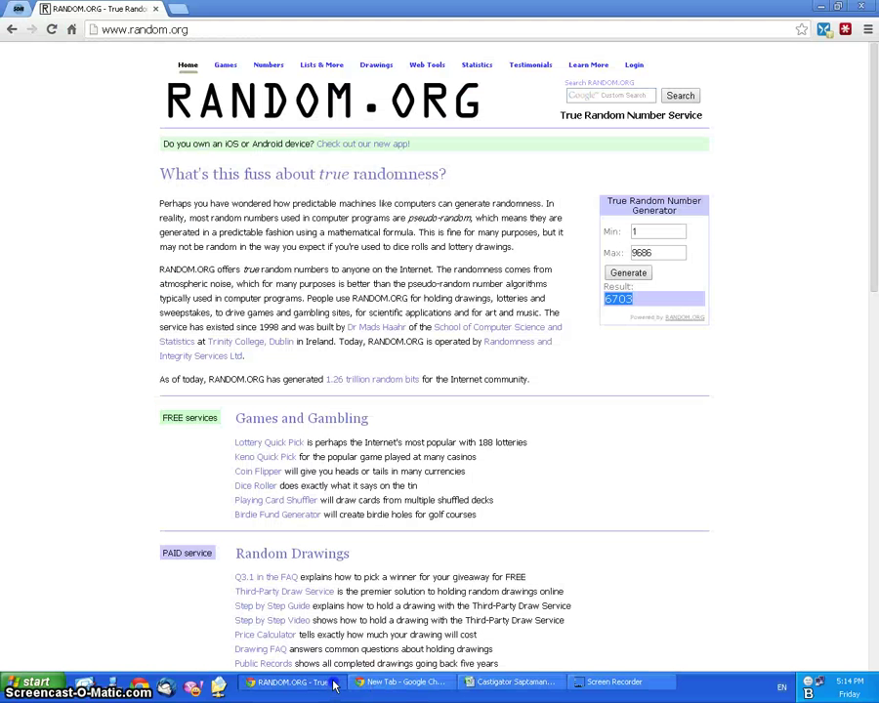
mouse_move(226, 66)
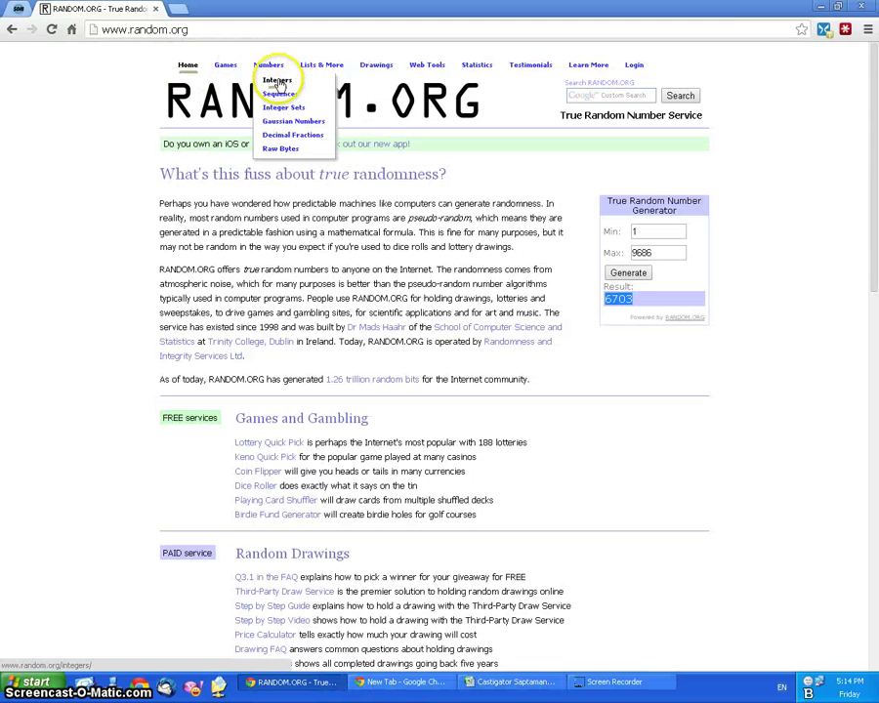
click(277, 80)
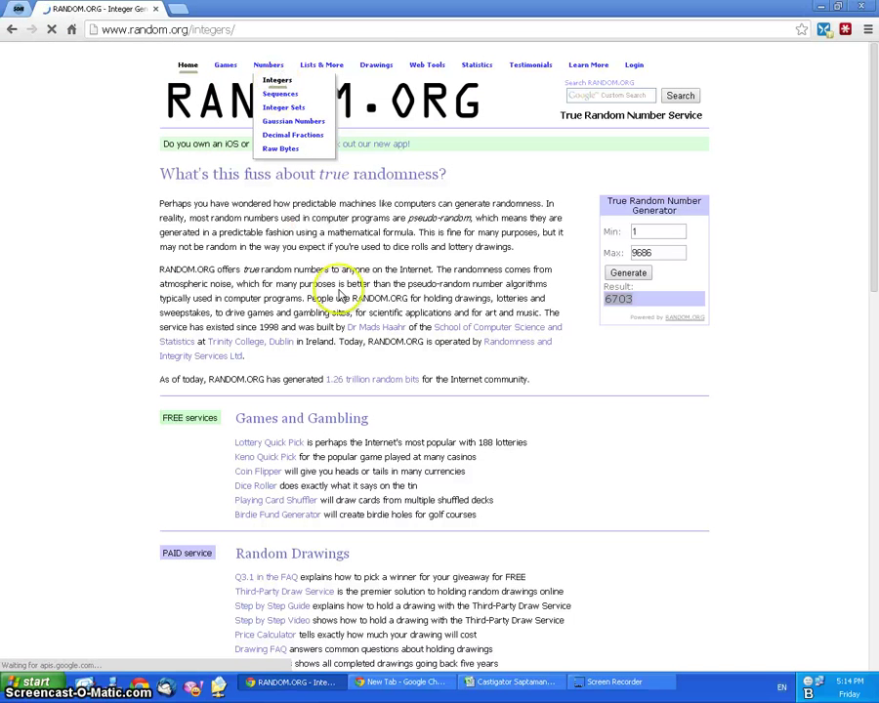
click(318, 692)
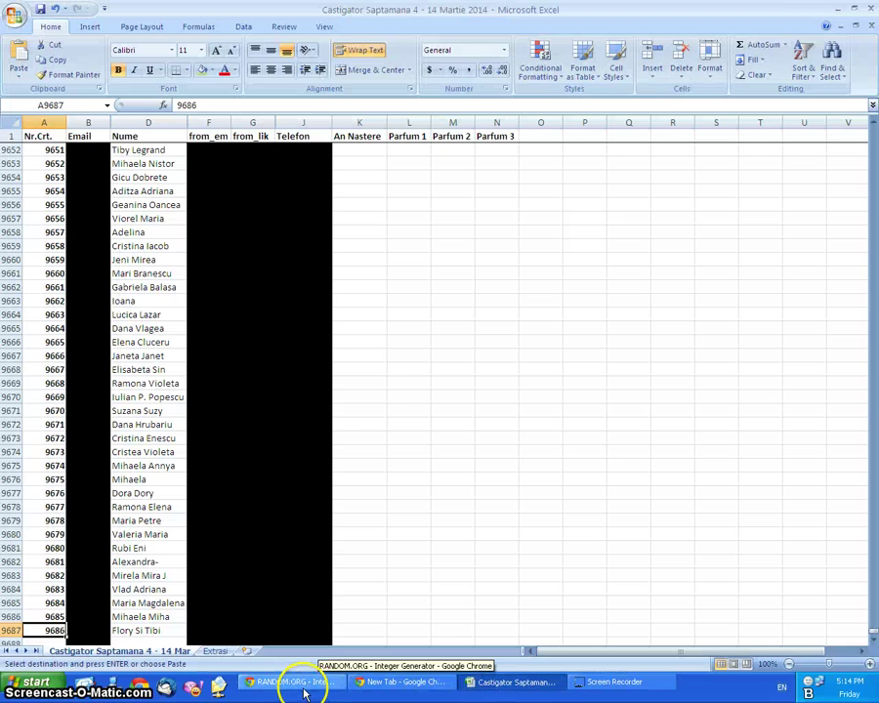
click(295, 682)
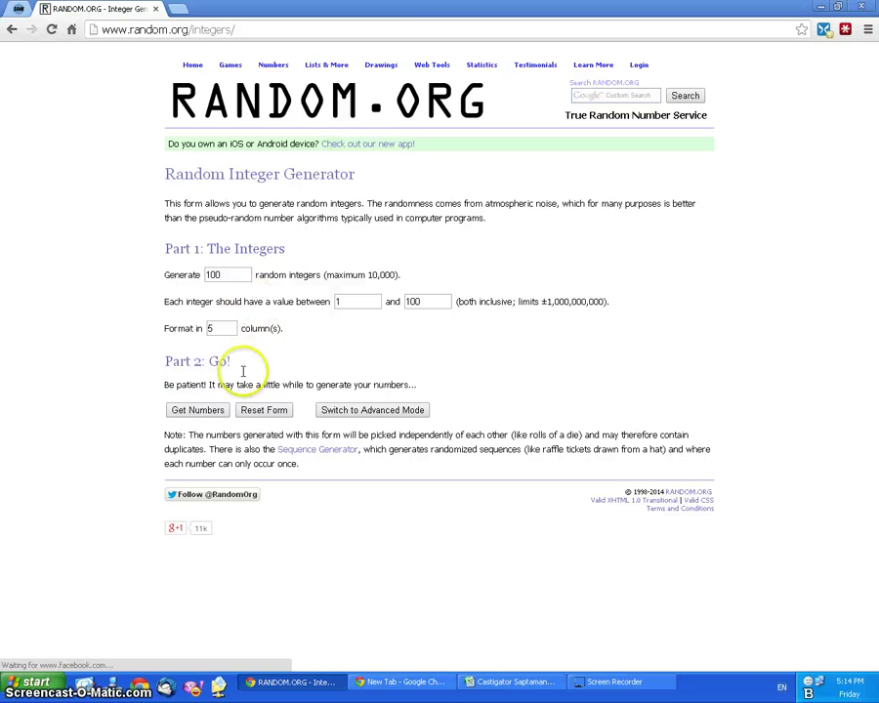
Step: Configure the generator for 30 random integers between 1 and 9686, formatted in 1 column
drag(235, 274, 141, 275)
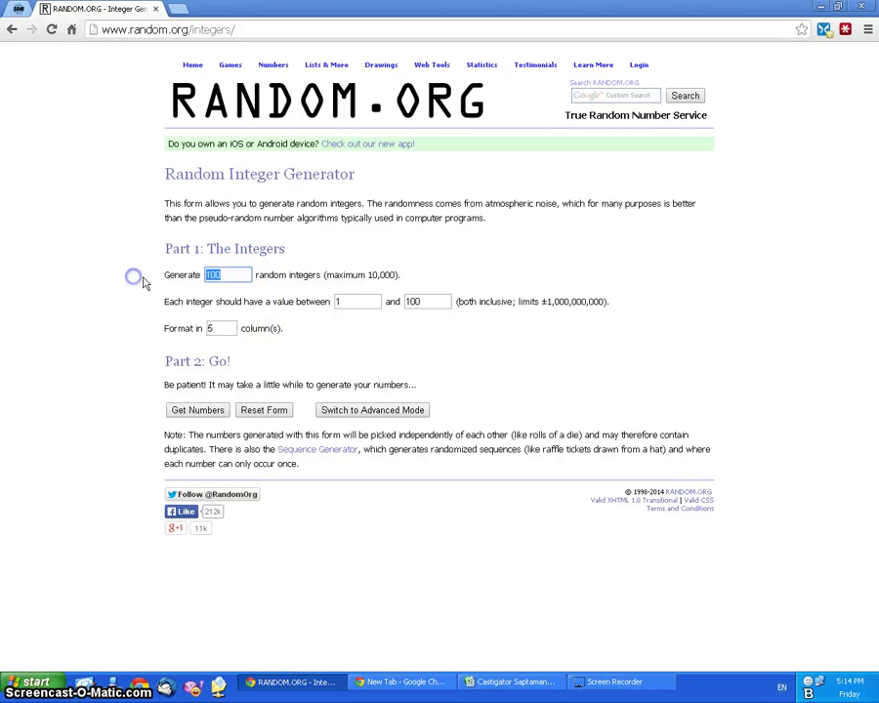
text(30)
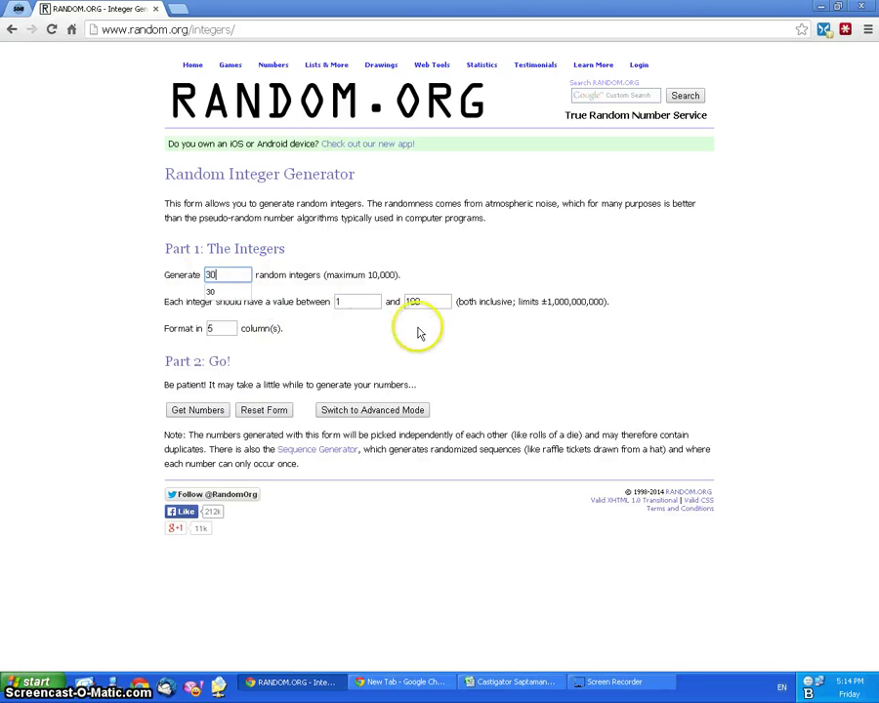
drag(429, 306, 352, 304)
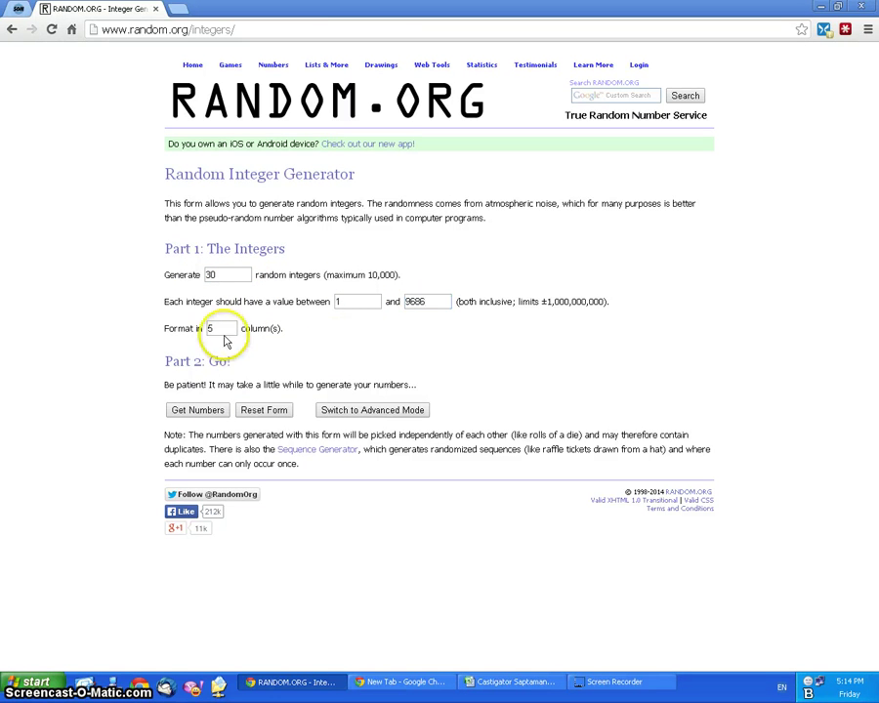
drag(231, 330, 117, 331)
text(1)
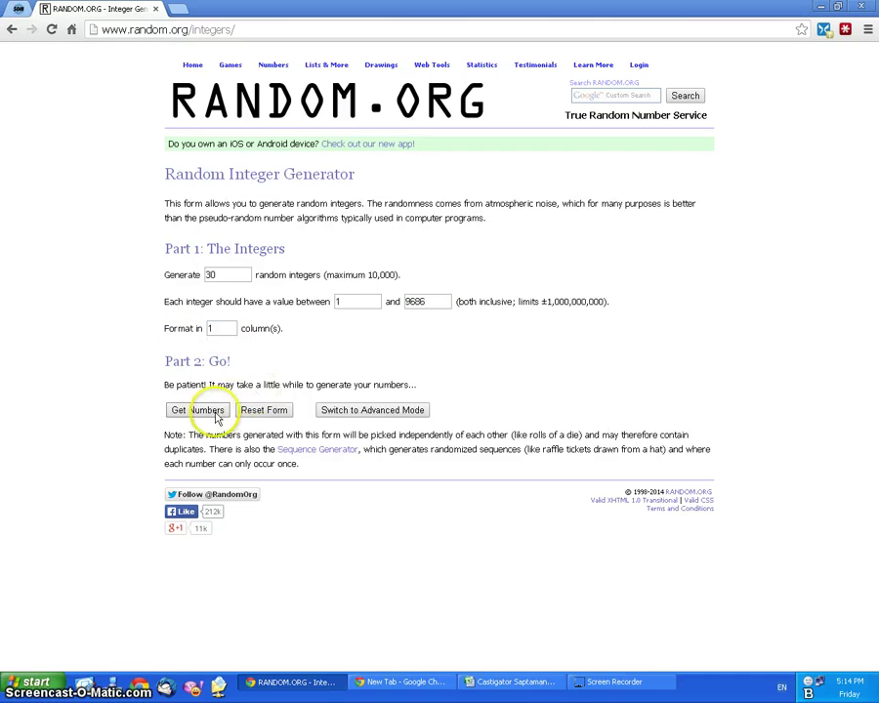
Step: Generate the 30 random numbers and copy them into the participant list workbook, starting at cell A9691 below the last entry
click(204, 412)
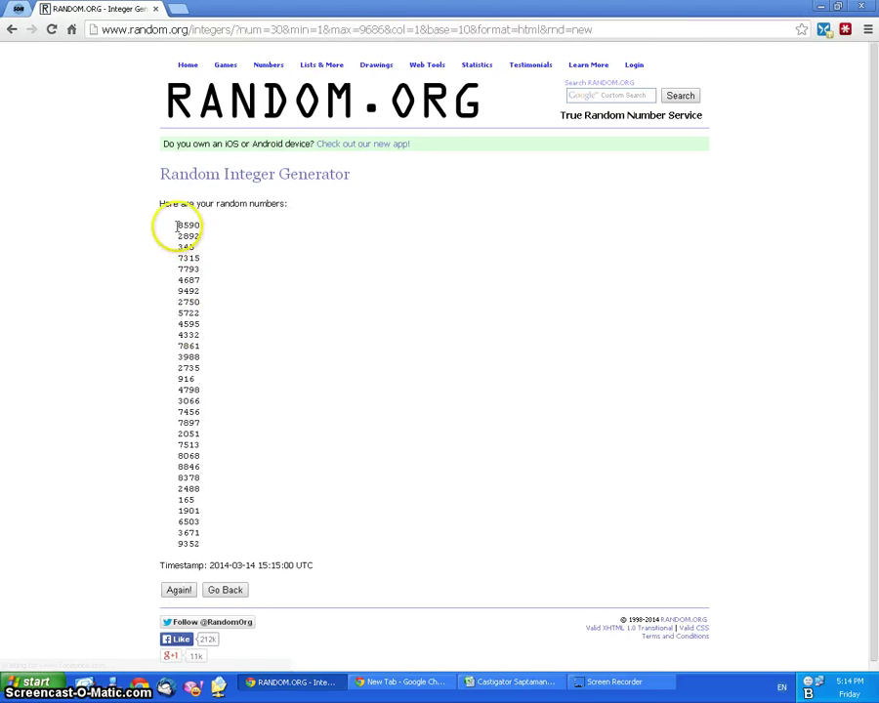
drag(179, 226, 207, 553)
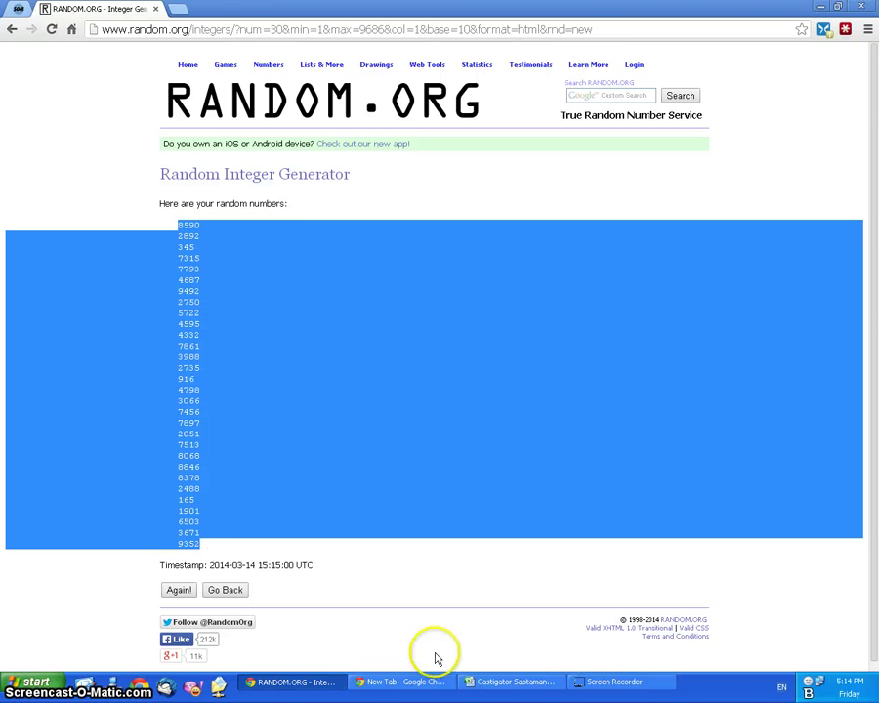
click(505, 687)
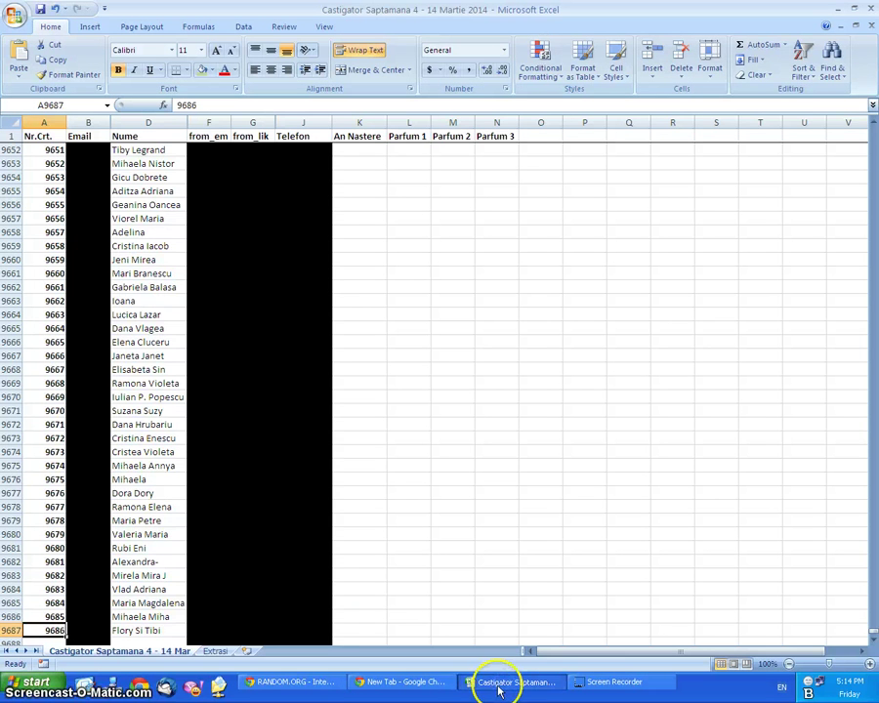
scroll(347, 546, down, 9)
click(39, 275)
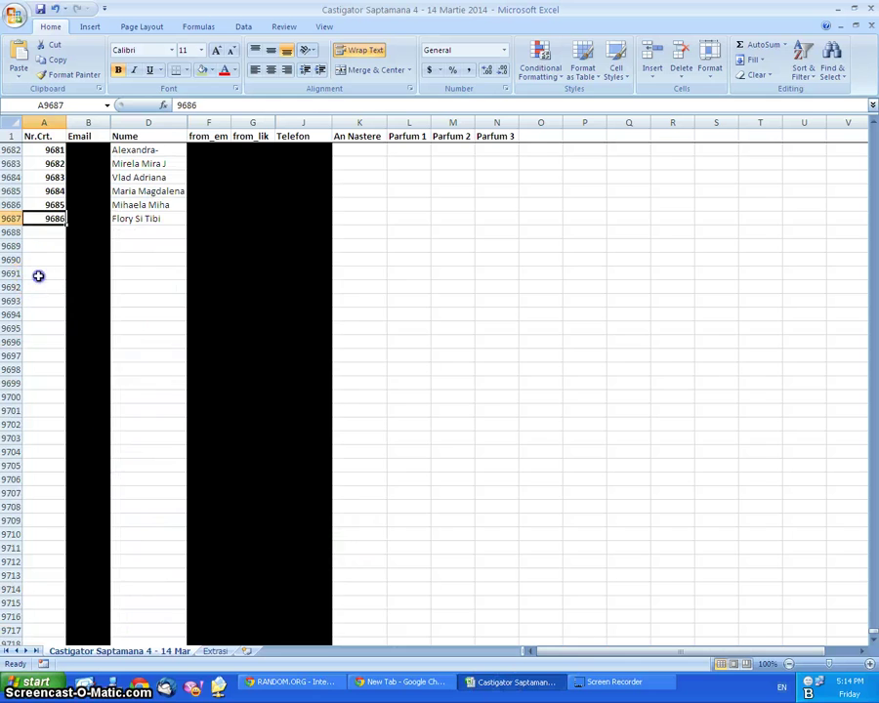
key(ctrl+v)
scroll(69, 215, up, 3)
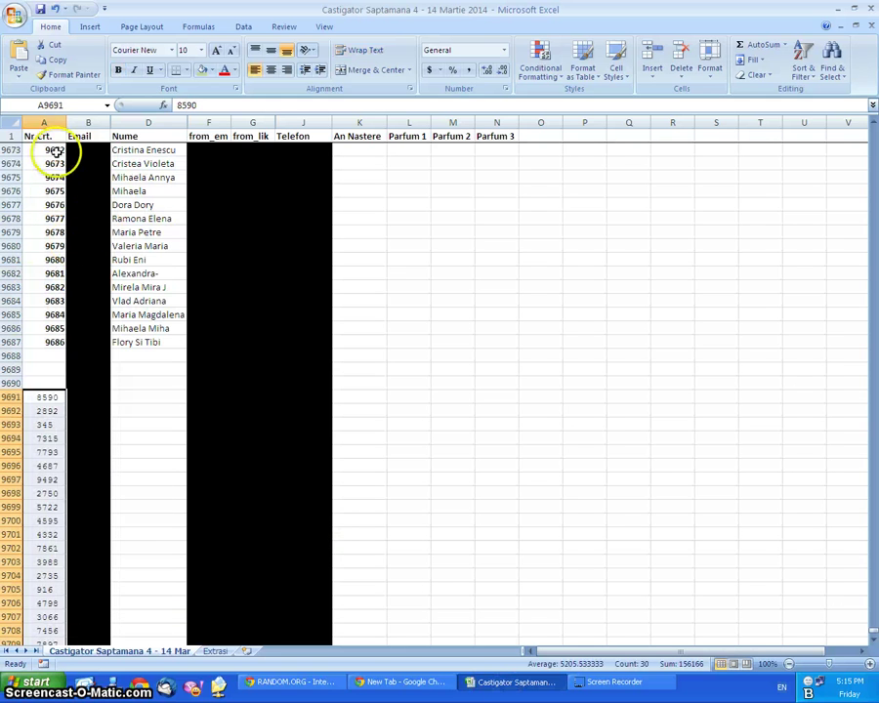
Step: Add filters to the header row of columns A through N in the participant list
click(49, 121)
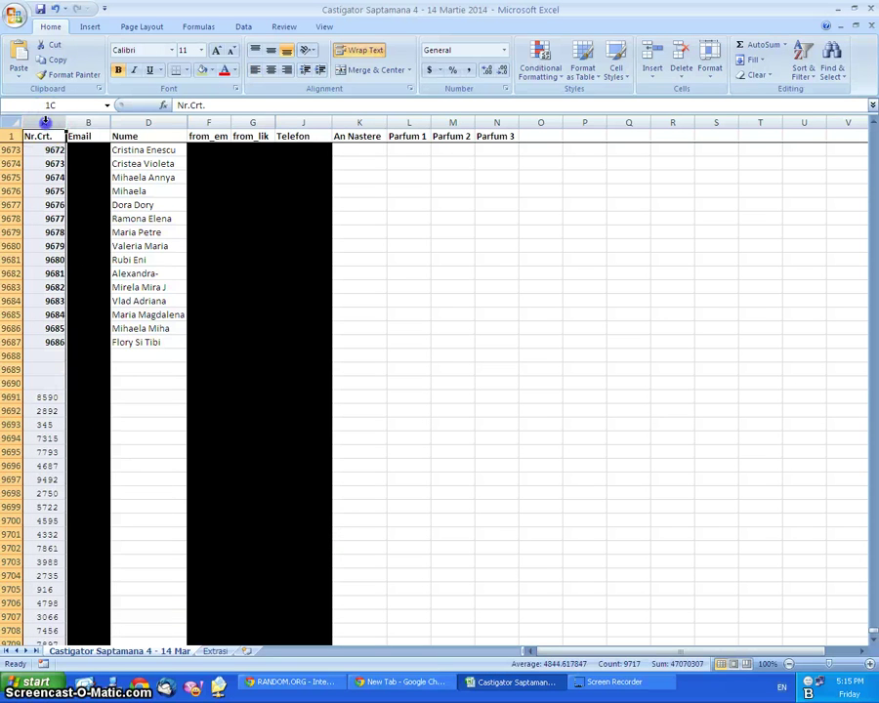
drag(45, 121, 492, 121)
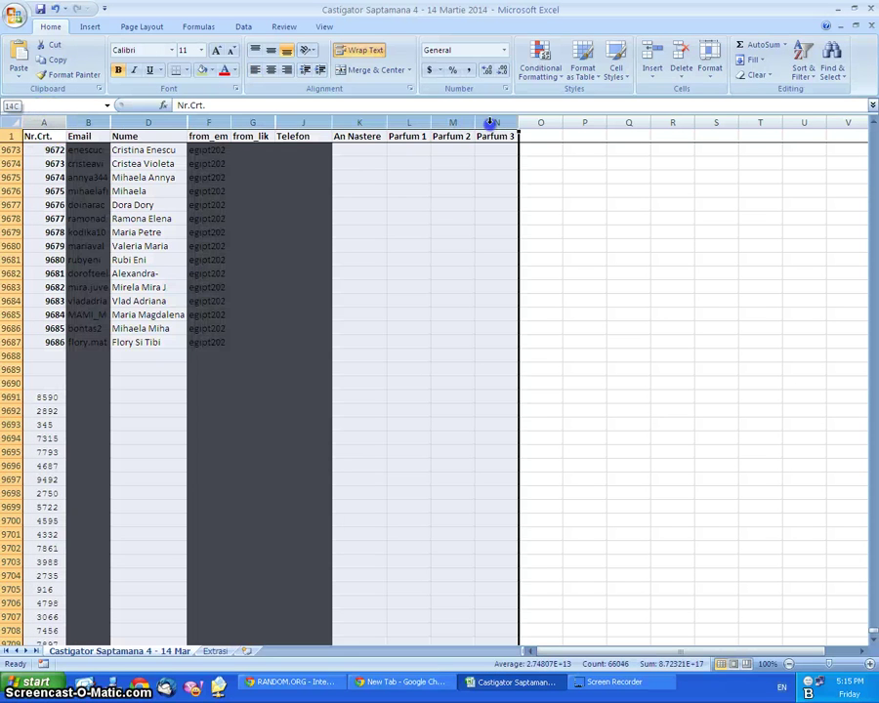
click(814, 67)
click(802, 140)
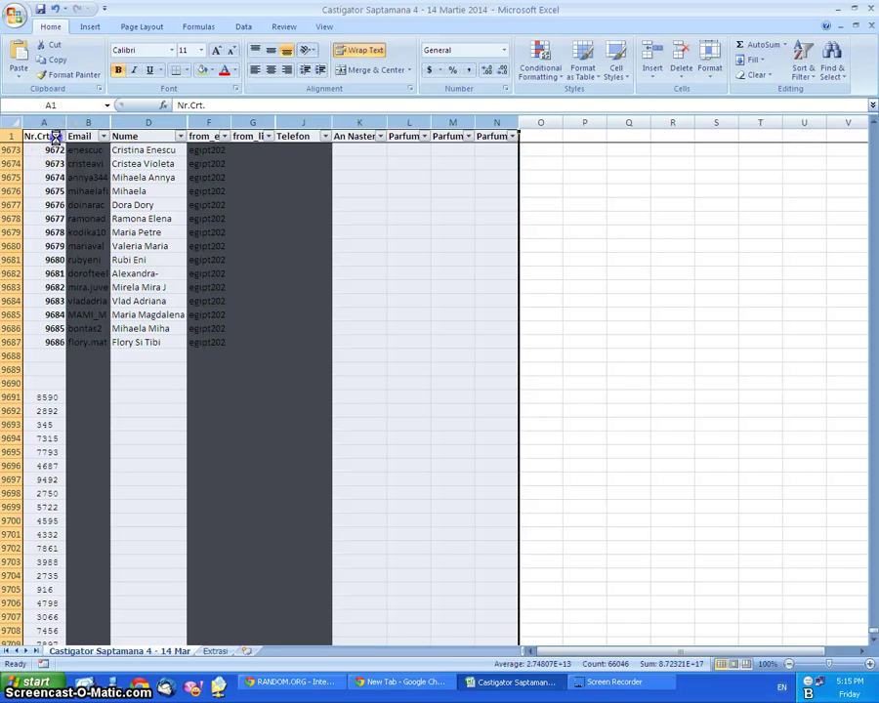
click(56, 137)
key(Escape)
Step: Highlight duplicate values in column A with Light Red Fill with Dark Red Text, and filter the column by that cell color
click(46, 123)
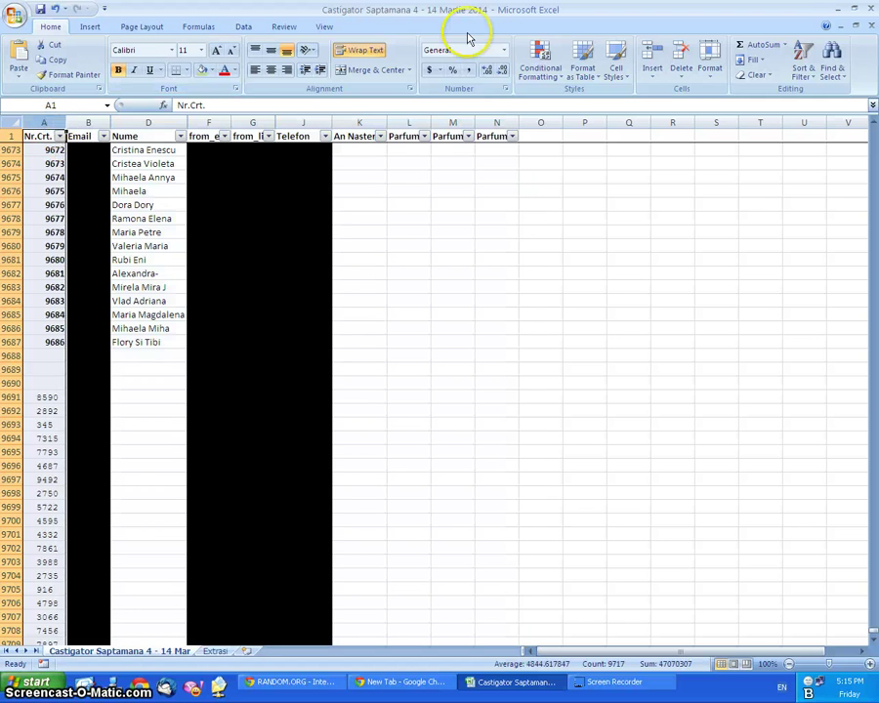
click(540, 61)
mouse_move(616, 102)
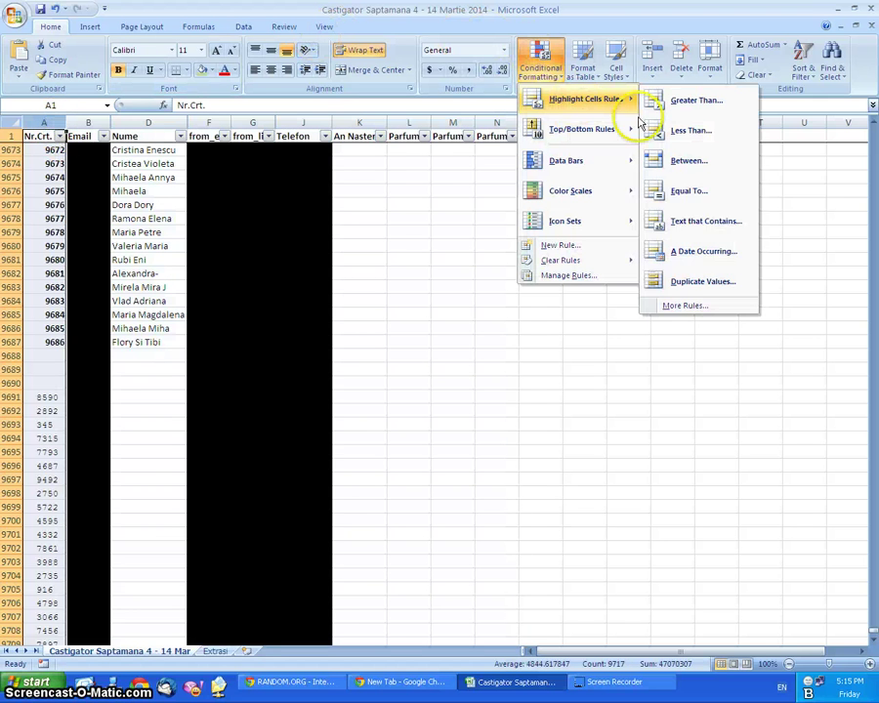
click(701, 281)
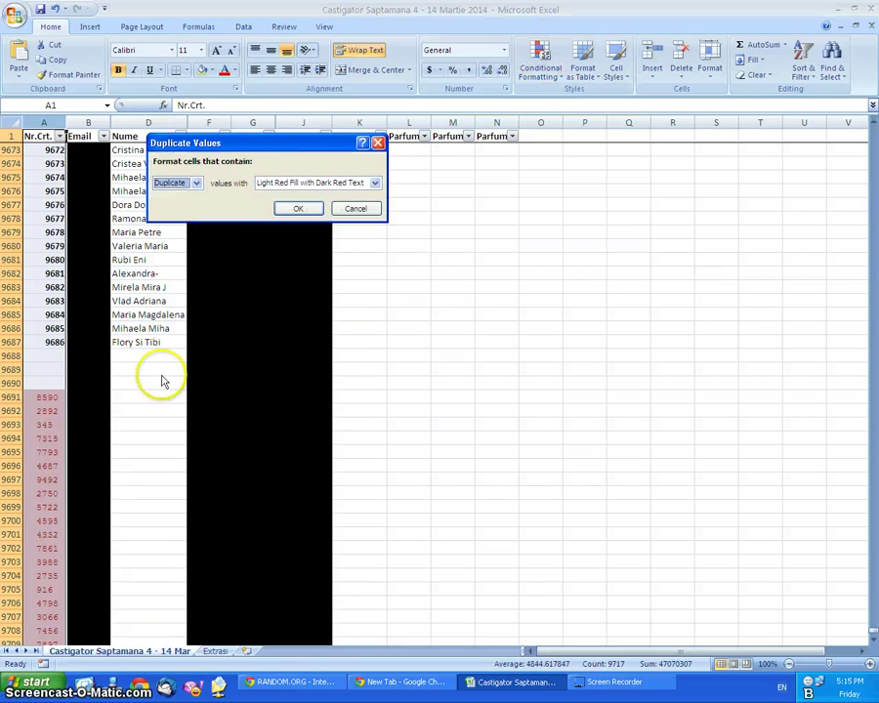
click(298, 208)
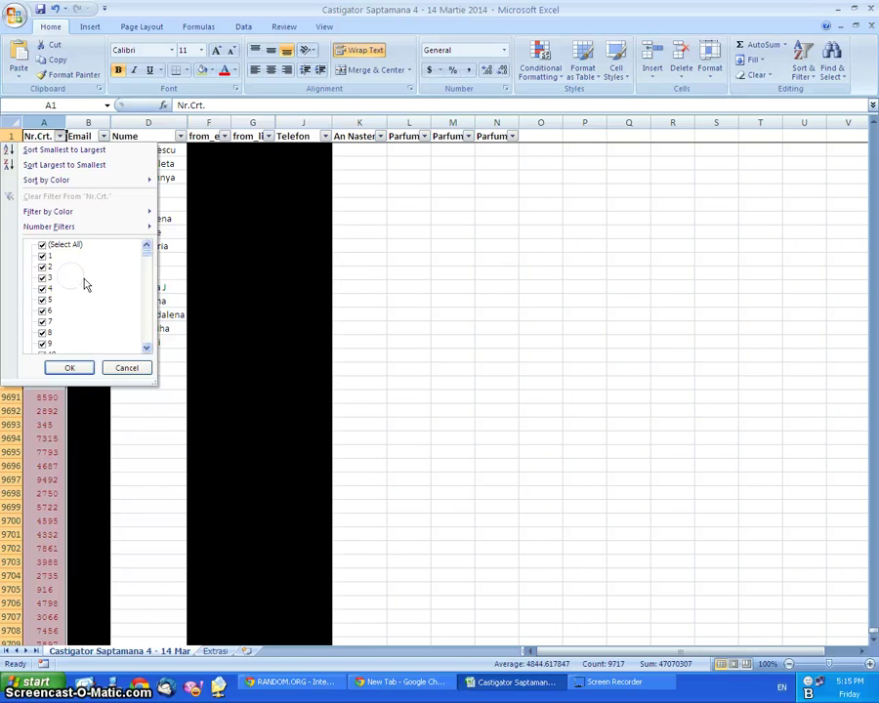
mouse_move(130, 212)
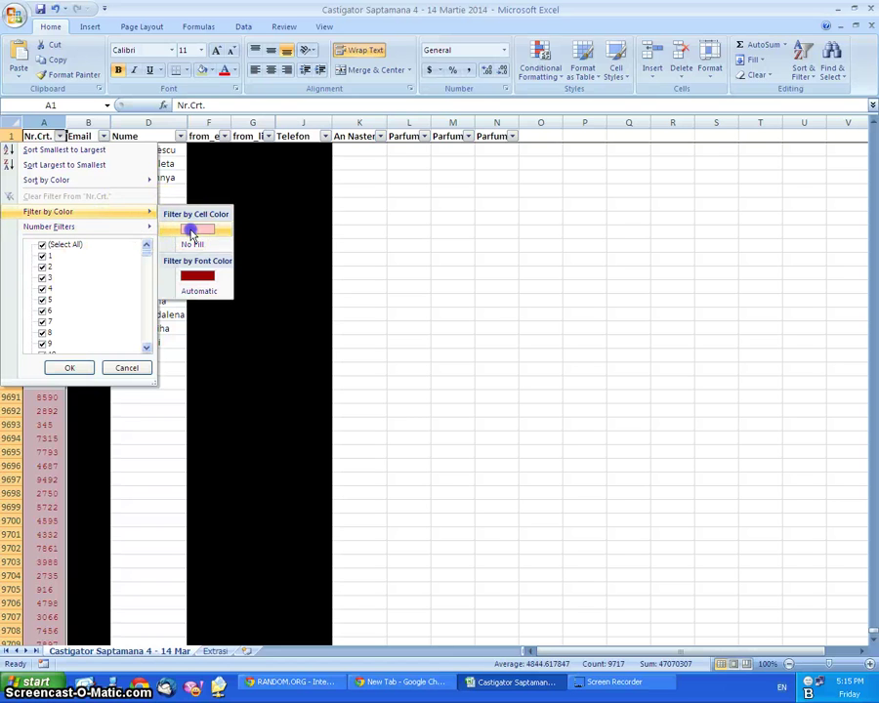
click(191, 231)
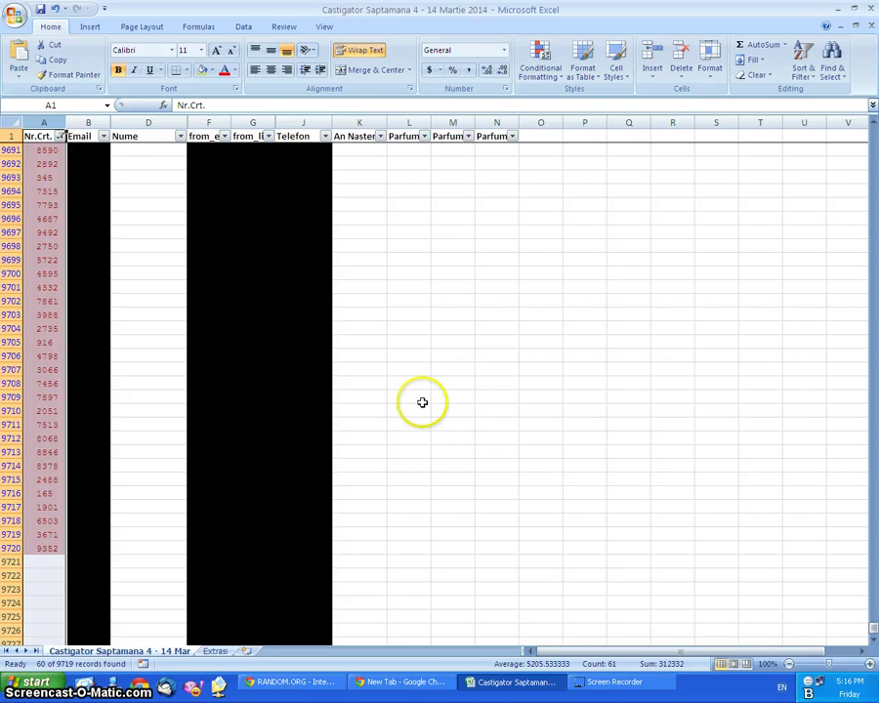
Step: Copy the filtered participant rows 166 through 9493, columns A to N, into the Extrasi sheet starting at cell B7
scroll(406, 376, up, 3)
scroll(338, 303, up, 5)
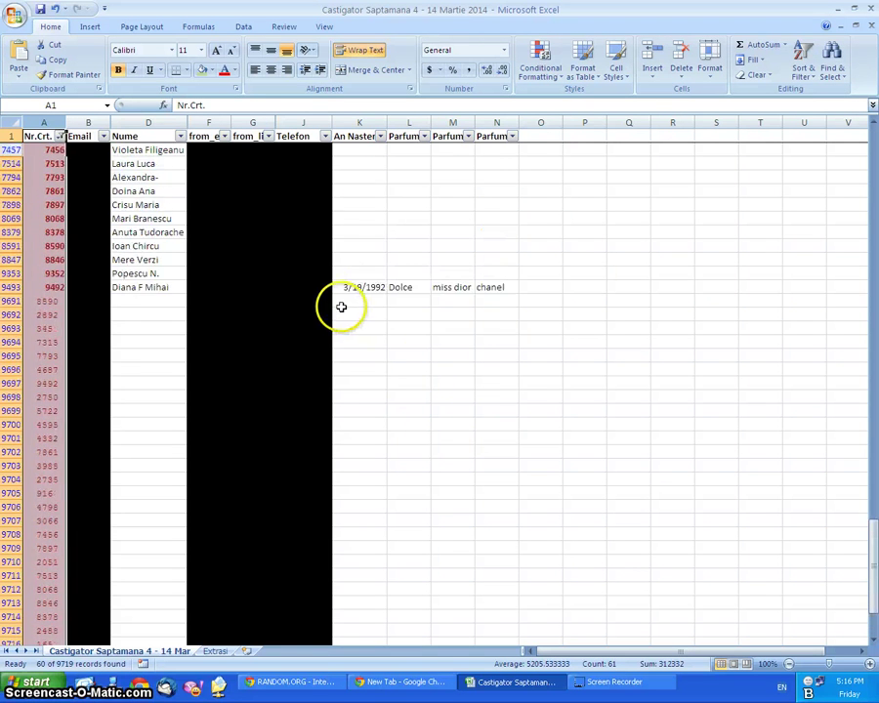
scroll(345, 271, up, 4)
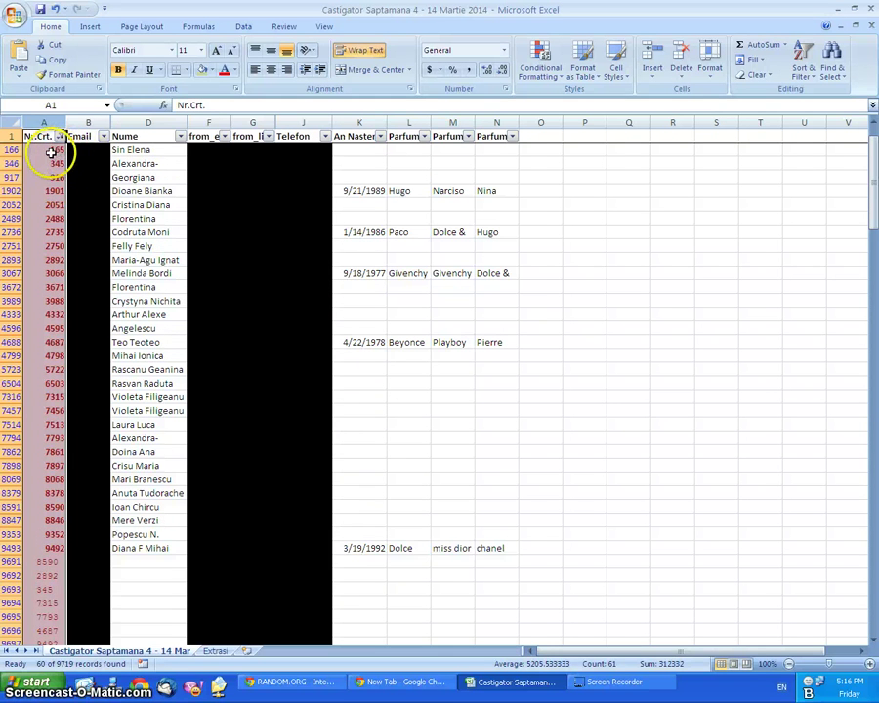
drag(54, 150, 502, 547)
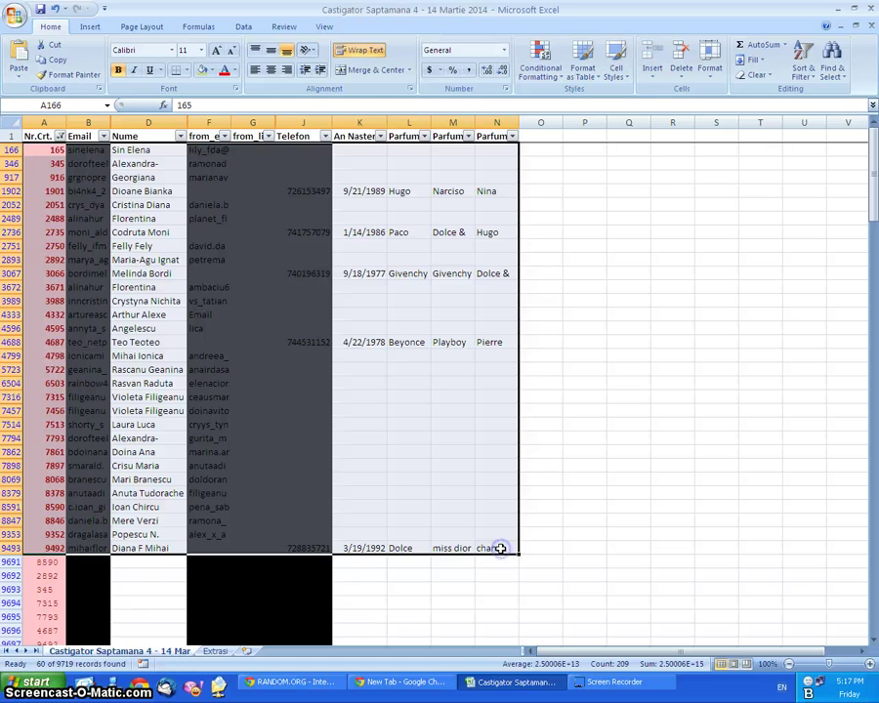
key(ctrl+c)
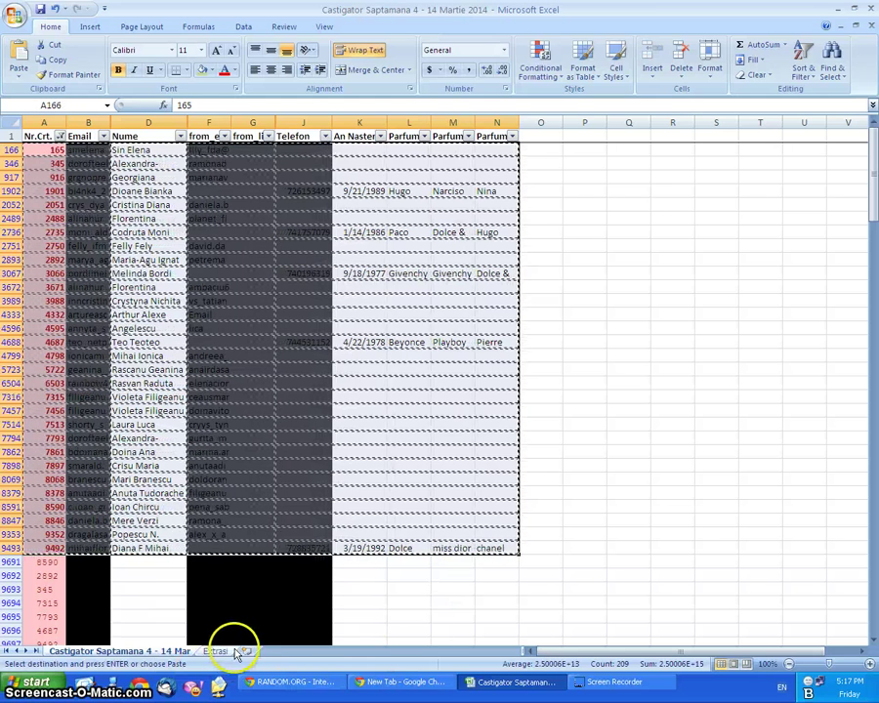
click(219, 652)
click(94, 227)
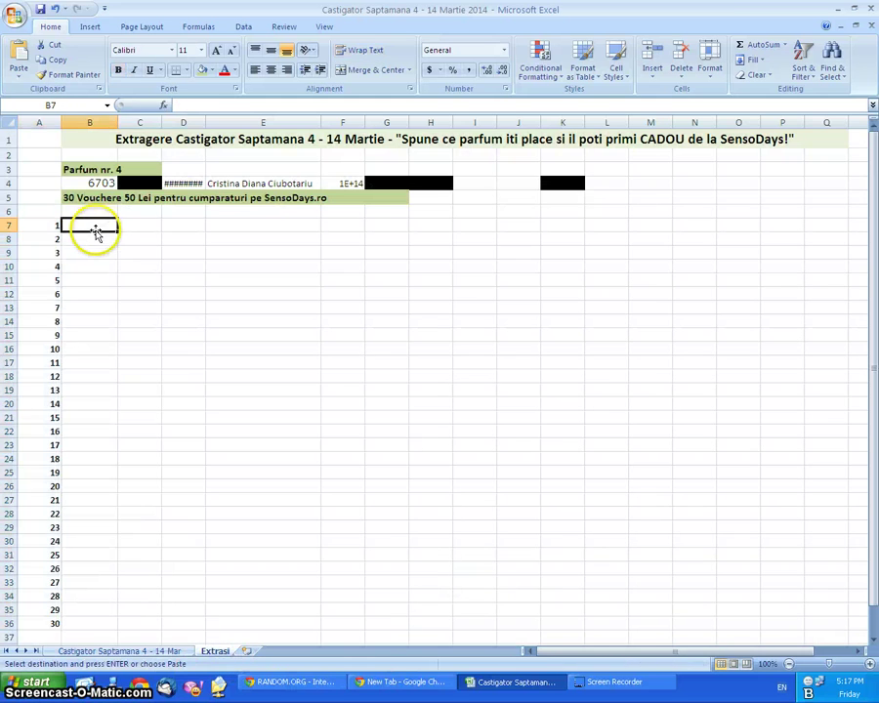
key(ctrl+v)
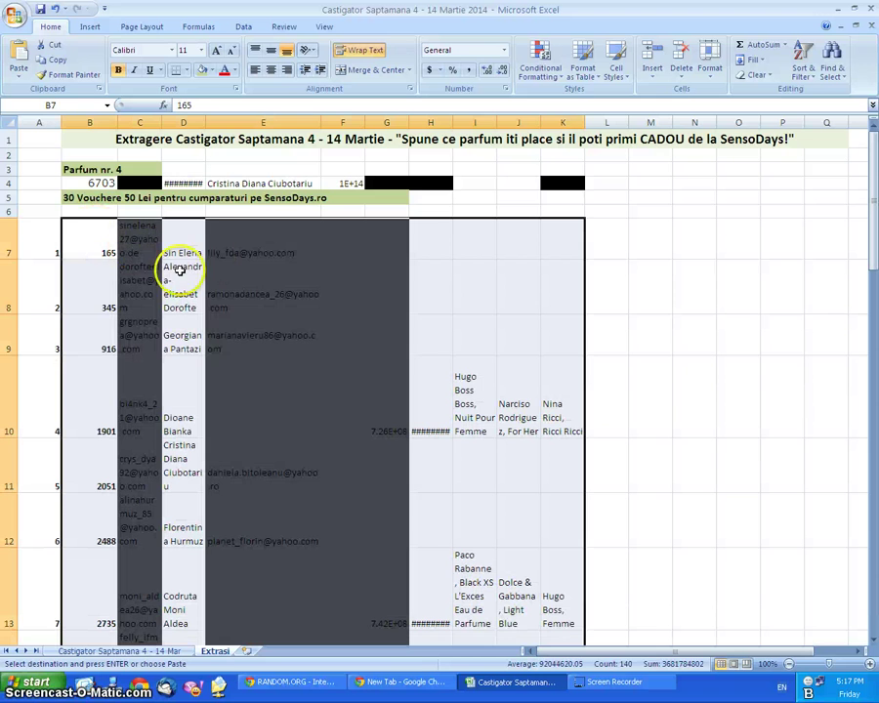
Step: Set the height of rows 7 through 36 on the Extrasi sheet to 15
click(39, 244)
scroll(9, 244, down, 1)
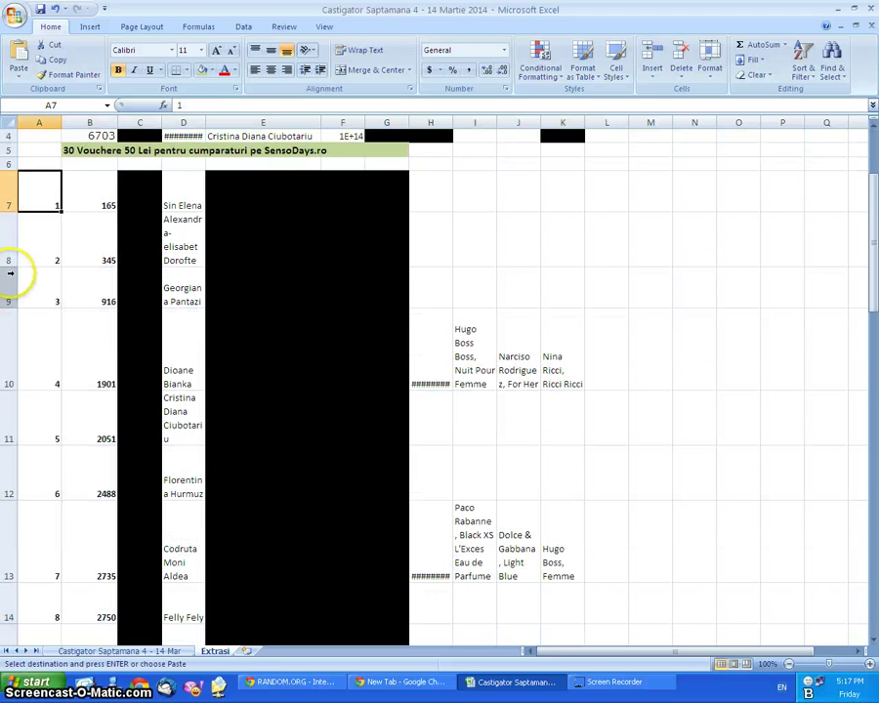
scroll(10, 188, down, 11)
scroll(58, 424, up, 3)
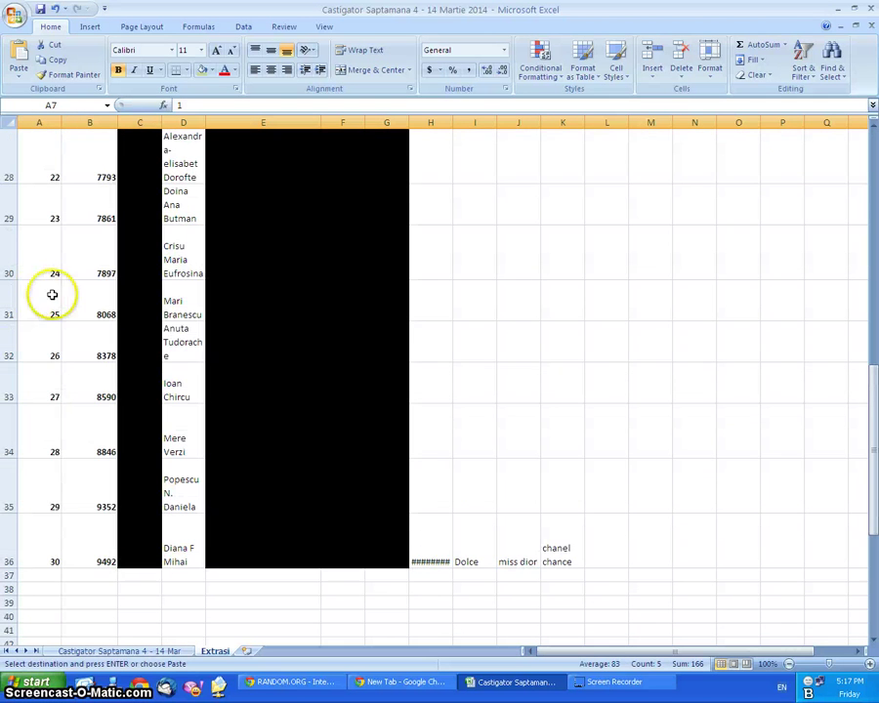
shift+click(18, 525)
right_click(5, 442)
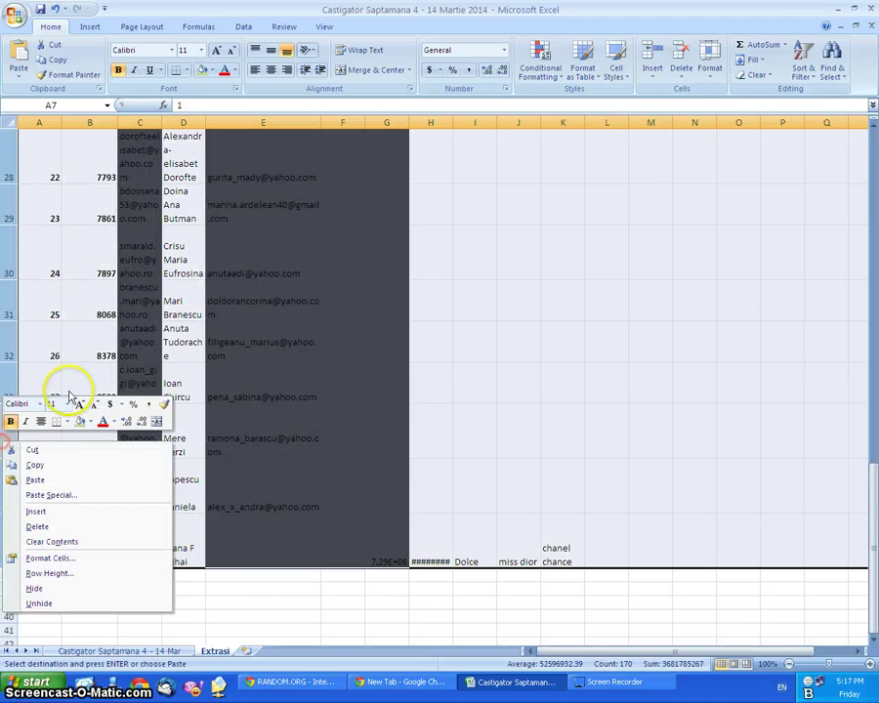
click(49, 573)
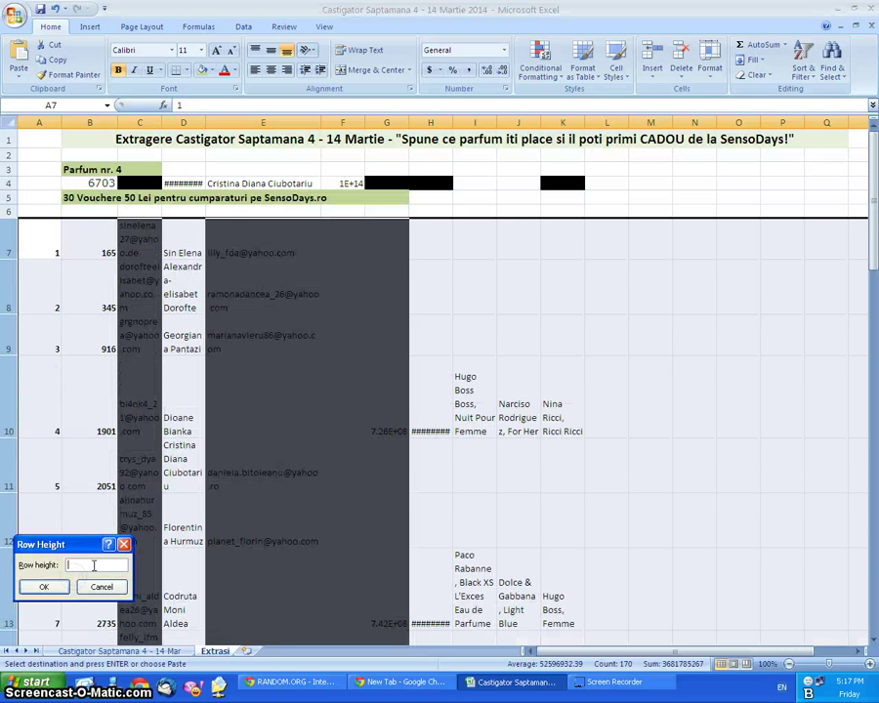
text(15)
key(Return)
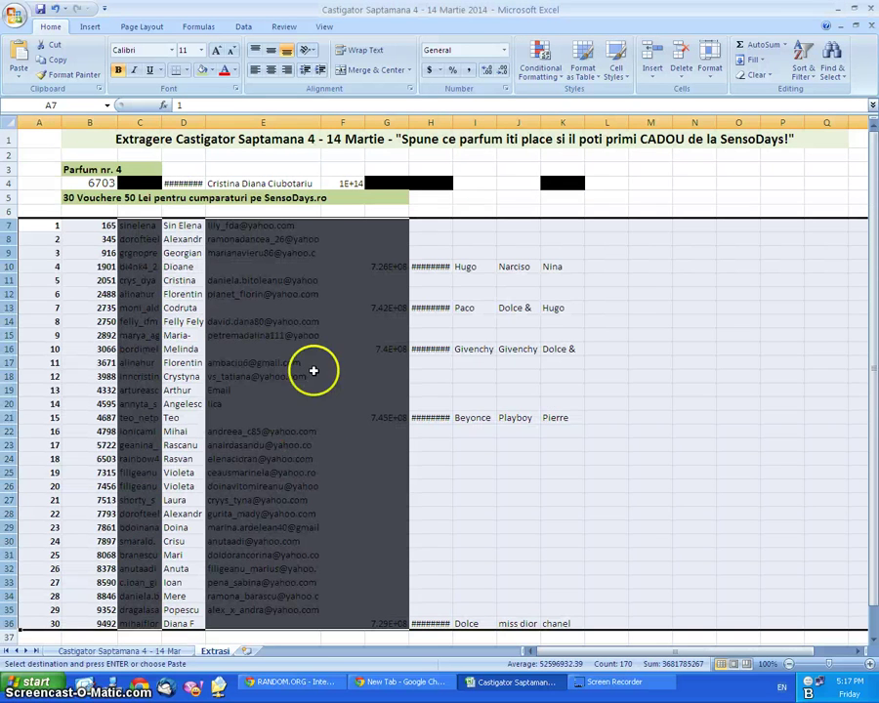